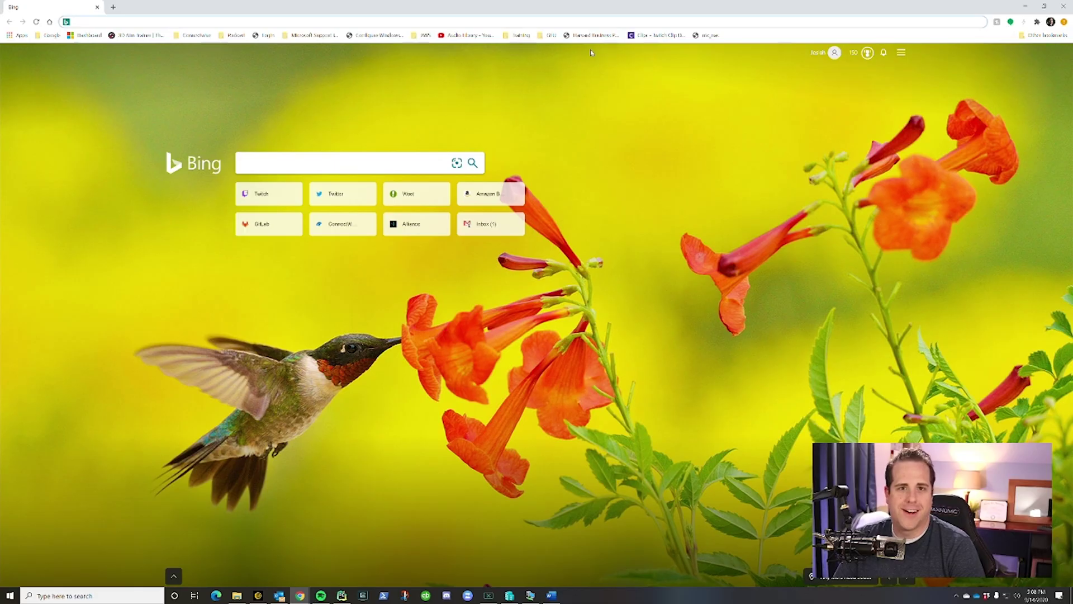
# Step: Go to takeout.google.com and deselect all products from the export
pyautogui.write('takeout.google.com')
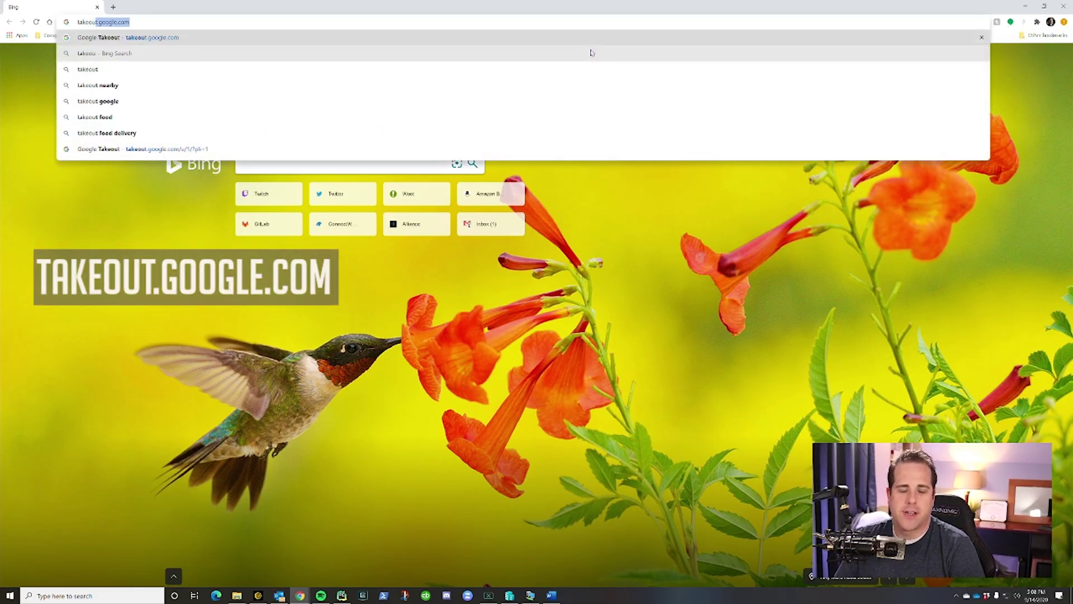
pyautogui.press('Return')
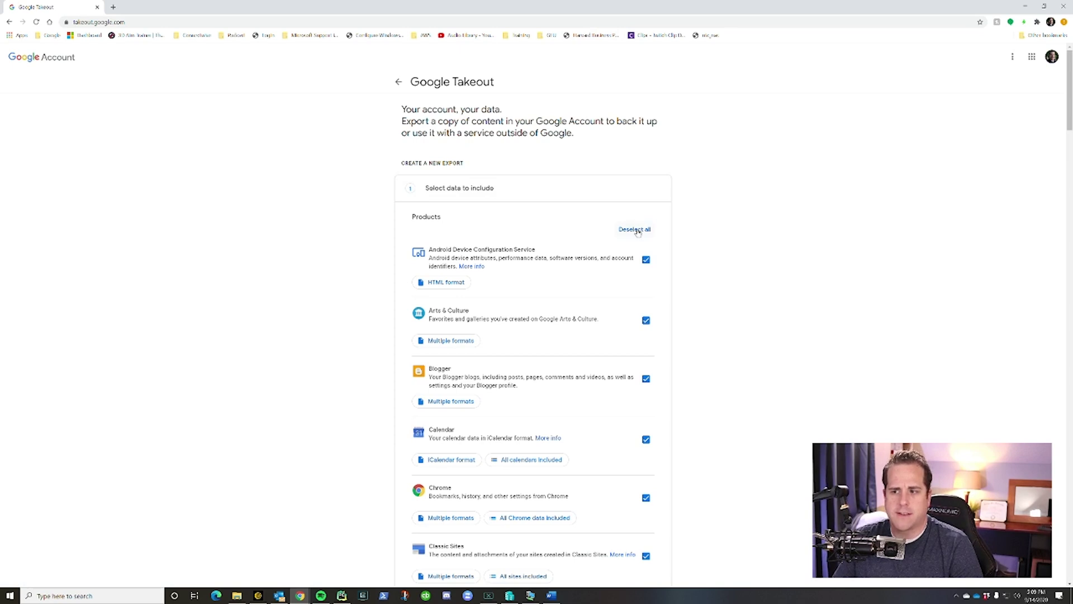
pyautogui.click(640, 229)
pyautogui.scroll(-5, 688, 241)
pyautogui.scroll(-15, 703, 253)
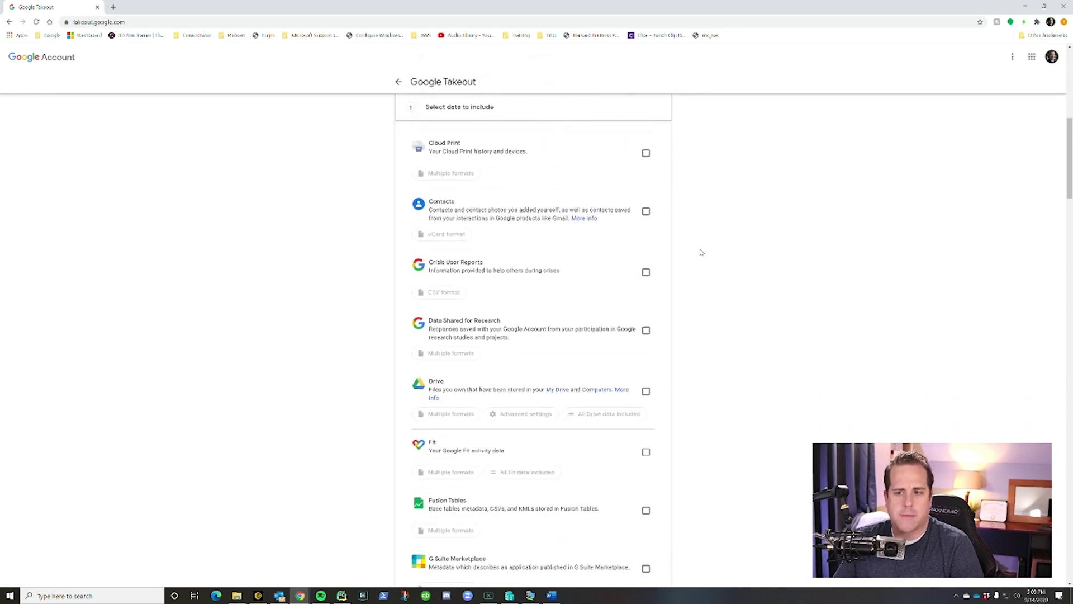
pyautogui.scroll(-12, 703, 268)
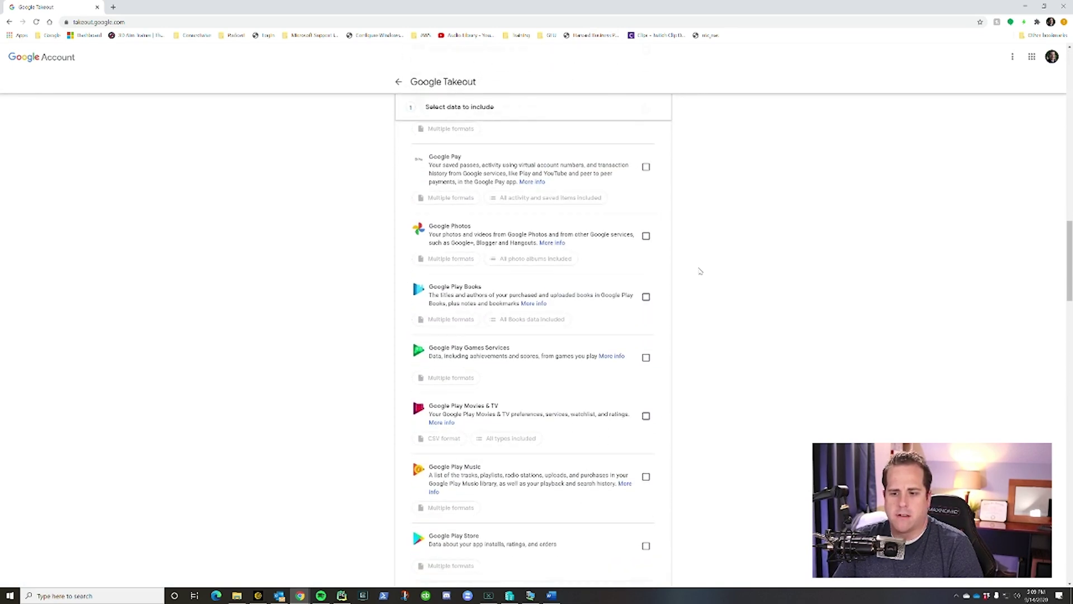
pyautogui.scroll(-4, 700, 324)
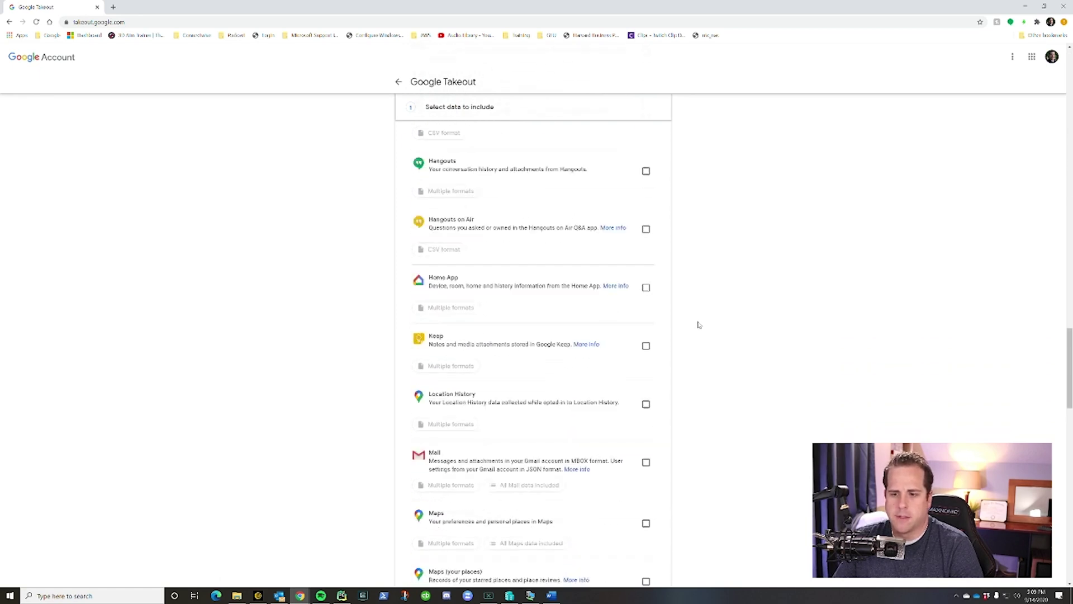
# Step: Tick Mail for export and confirm its MBOX and JSON formats
pyautogui.click(647, 376)
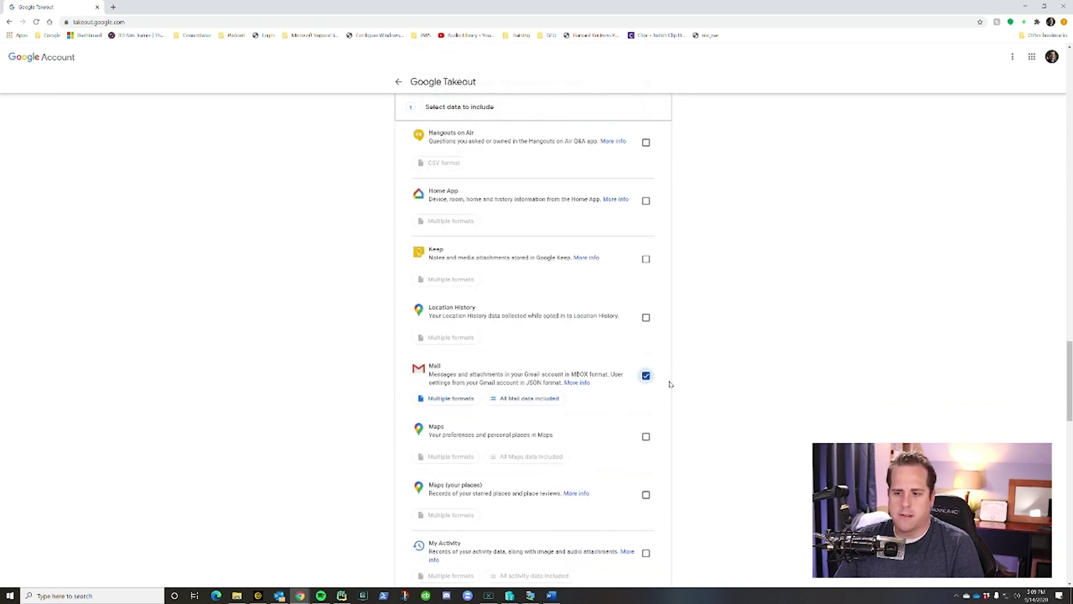
pyautogui.scroll(-2, 589, 351)
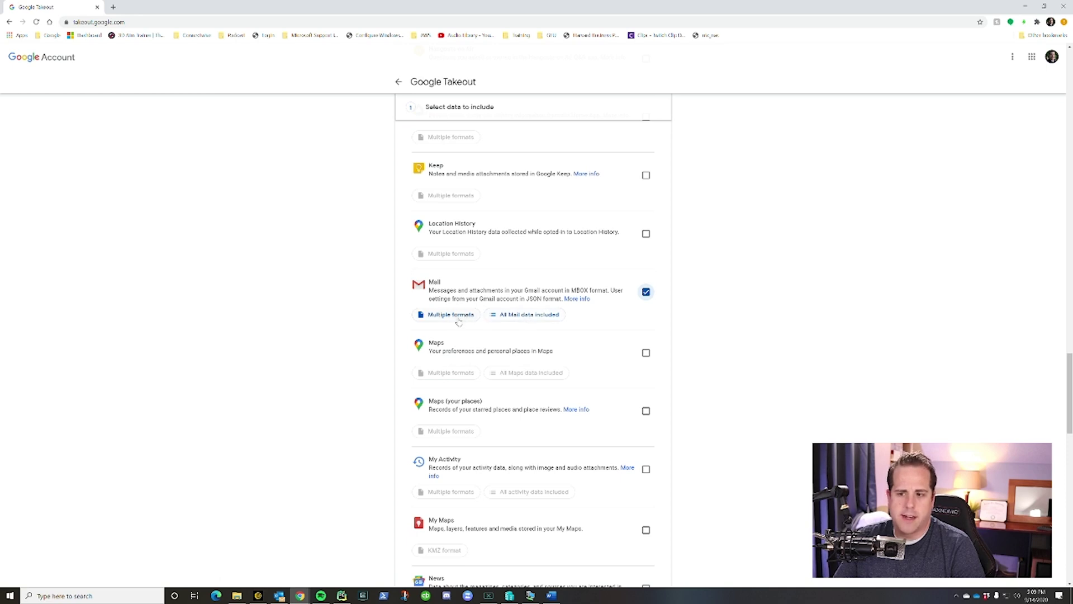
pyautogui.click(458, 319)
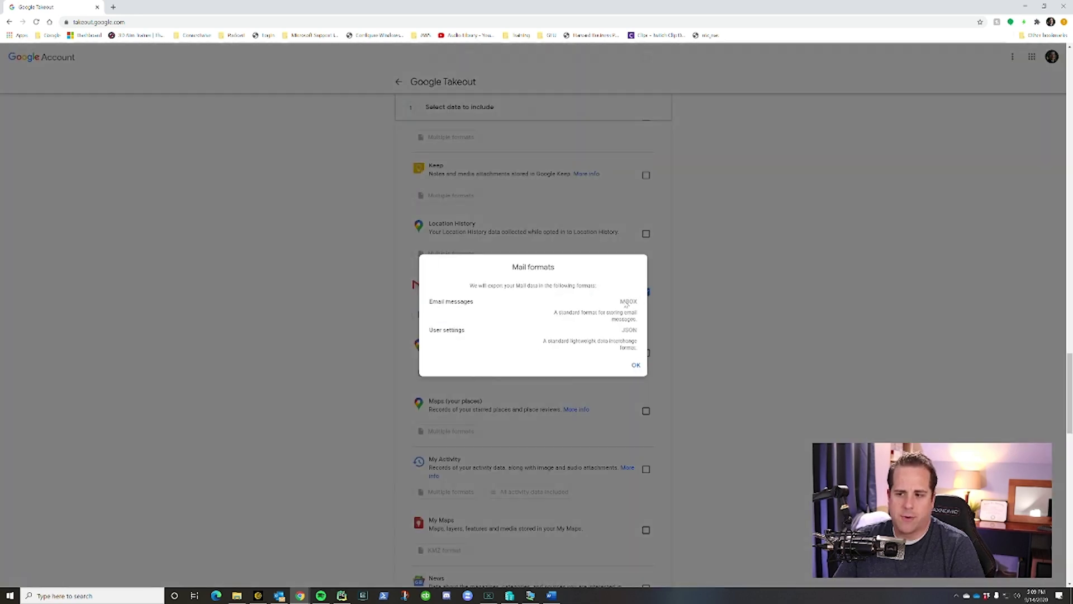
pyautogui.click(775, 313)
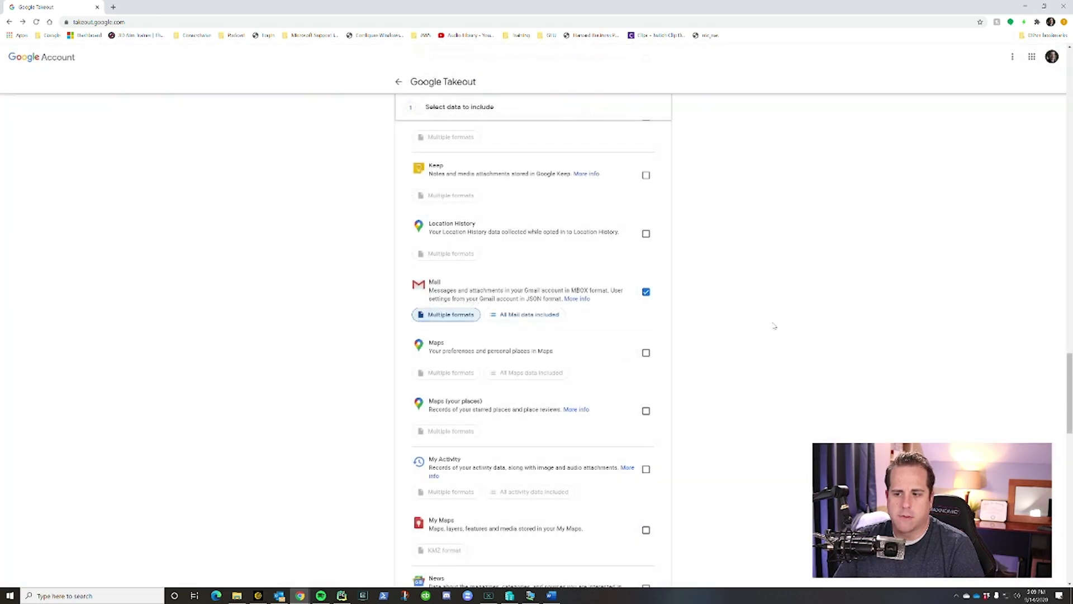
pyautogui.scroll(-20, 749, 347)
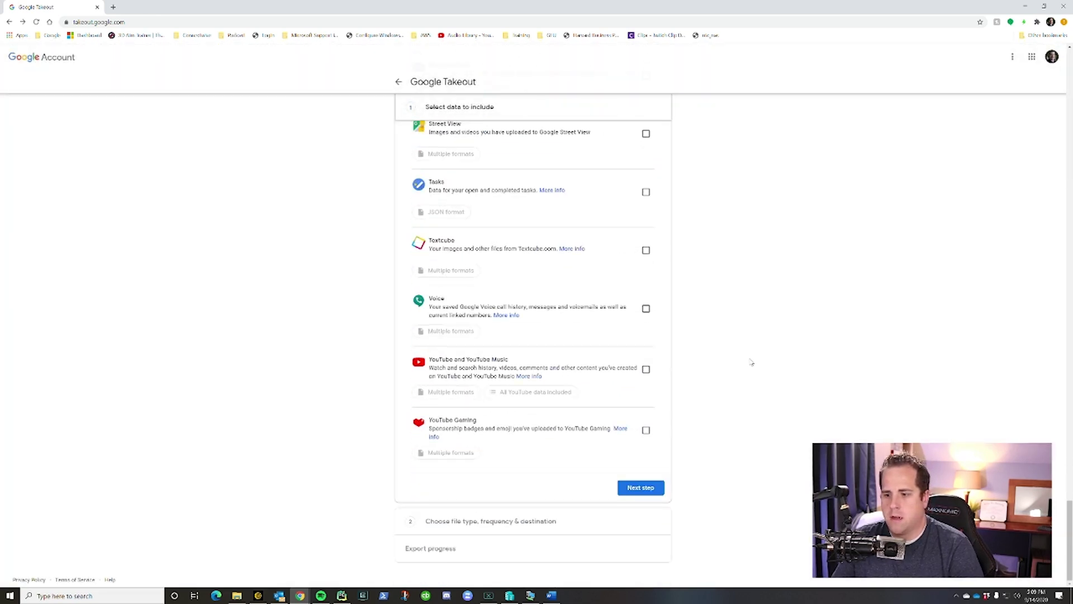
# Step: Create a one-time .zip Mail export in 2 GB parts, delivered by email link
pyautogui.click(648, 488)
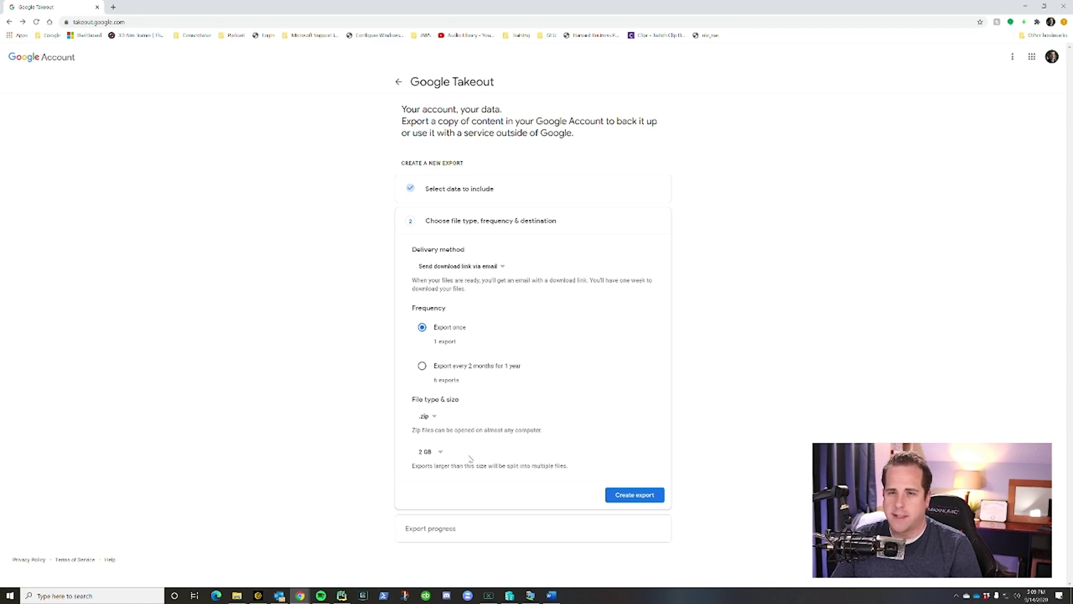
pyautogui.click(636, 496)
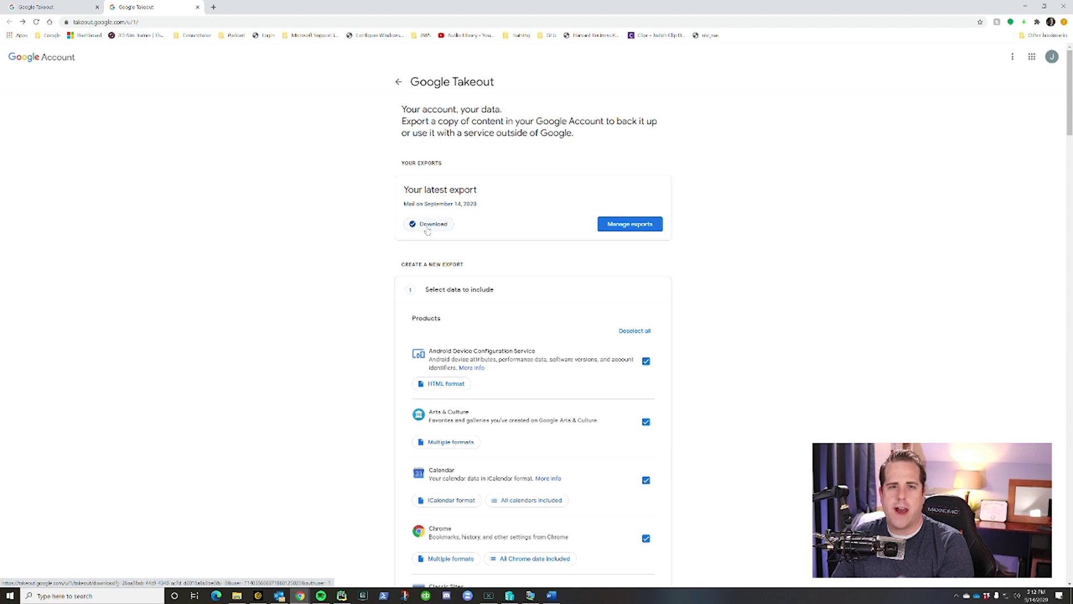
# Step: Download the latest 516.5 MB Mail export zip
pyautogui.click(428, 225)
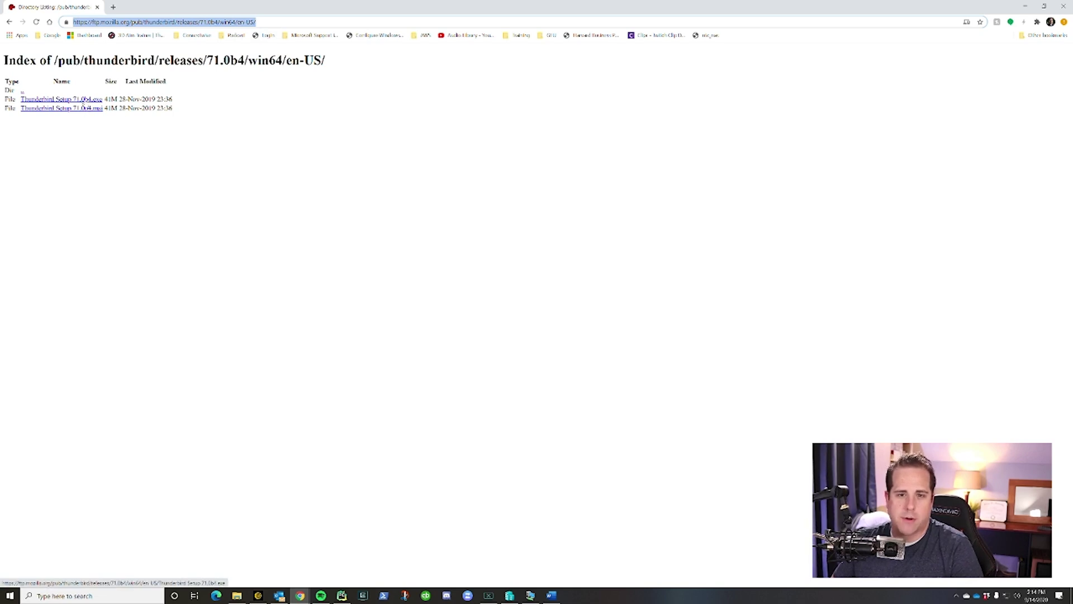
# Step: Download the Thunderbird 71.0b4 .exe installer, run a standard install and launch Thunderbird
pyautogui.click(83, 101)
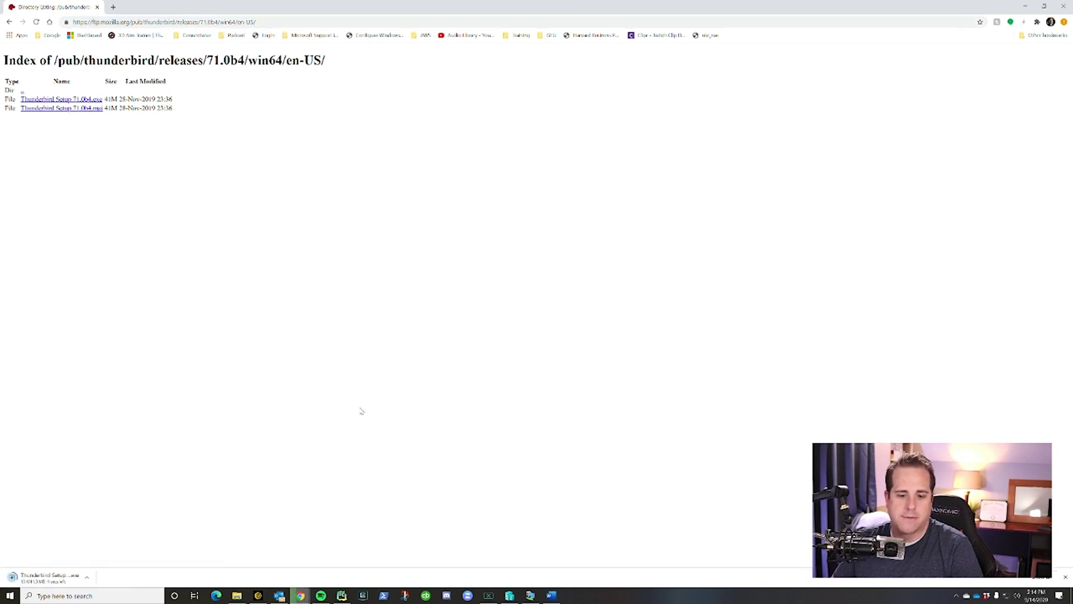
pyautogui.click(42, 579)
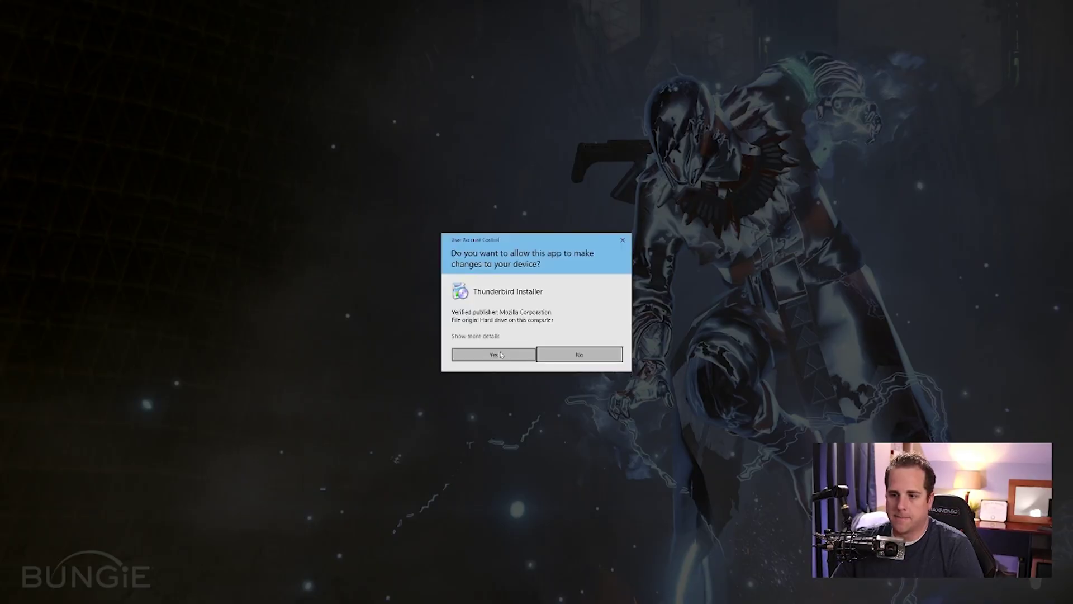
pyautogui.click(492, 355)
pyautogui.click(573, 363)
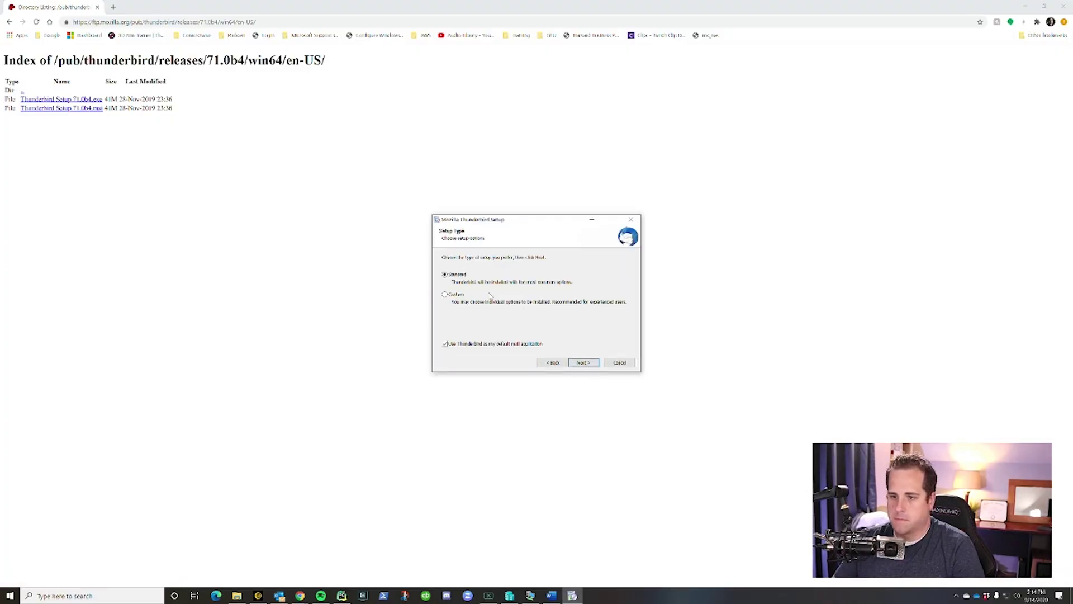
pyautogui.click(583, 362)
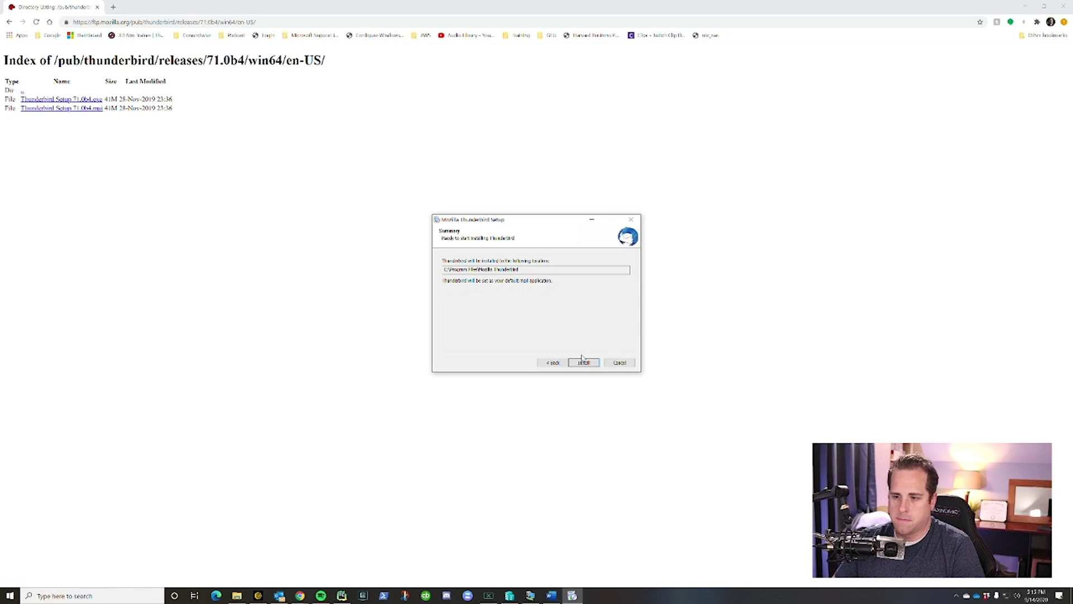
pyautogui.click(582, 361)
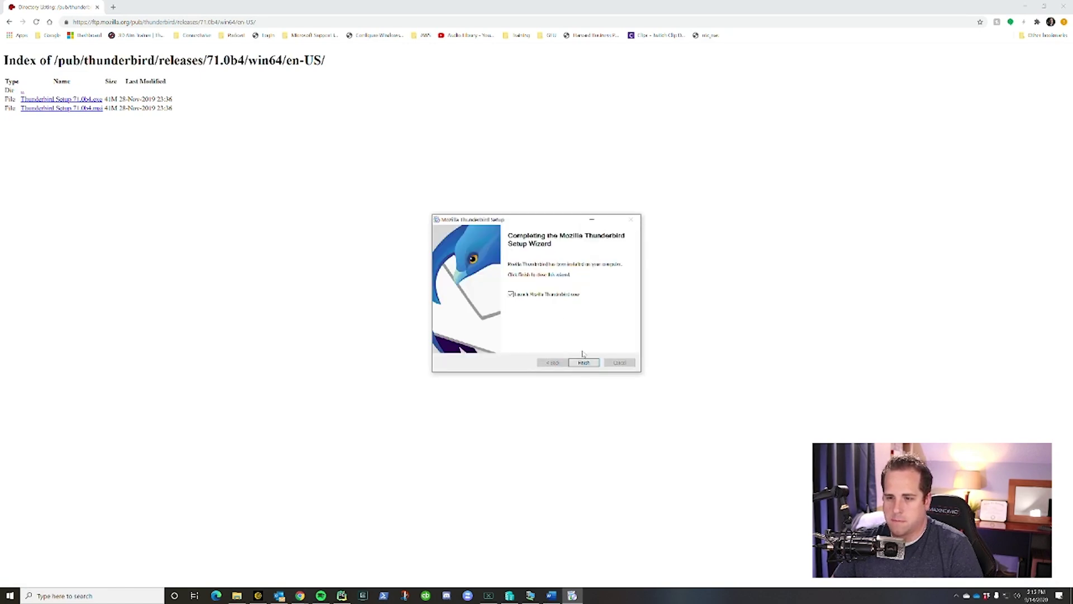
pyautogui.click(584, 362)
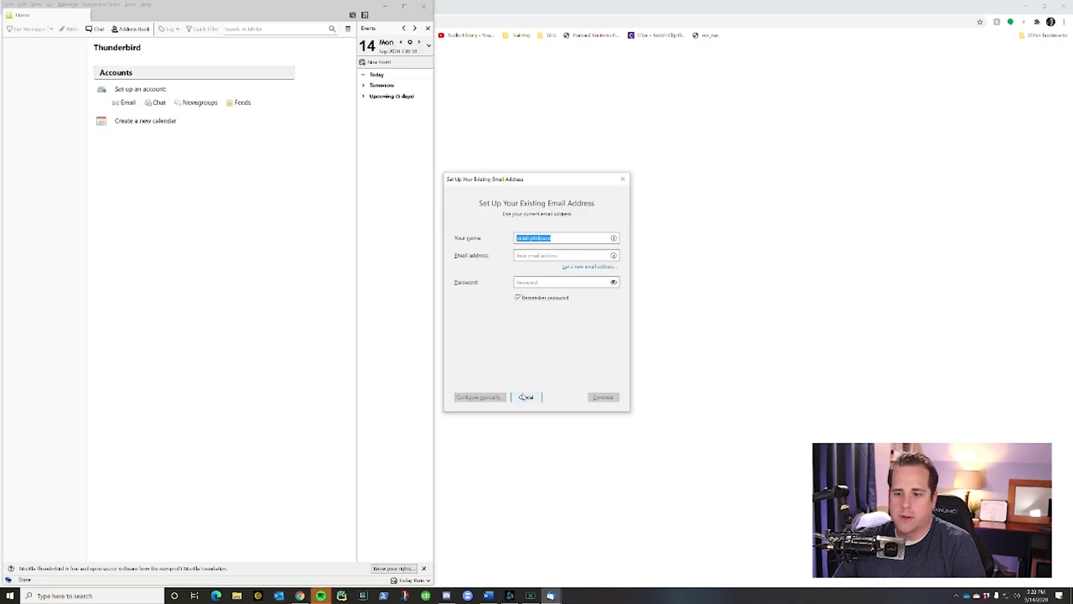
# Step: Cancel email account setup, skip default-client integration, and center the window with menus shown
pyautogui.click(526, 397)
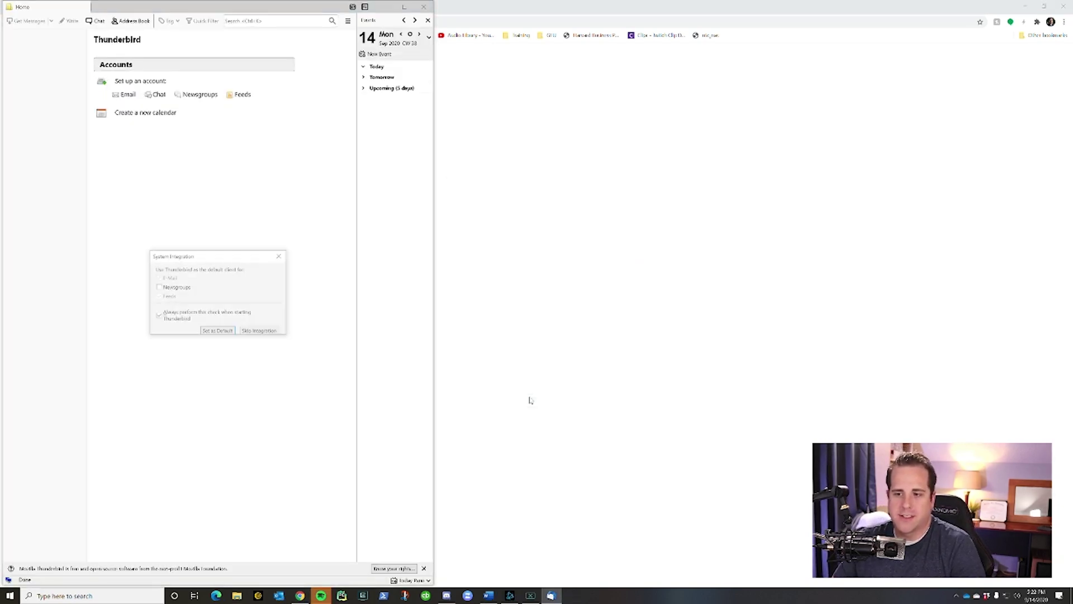
pyautogui.click(259, 332)
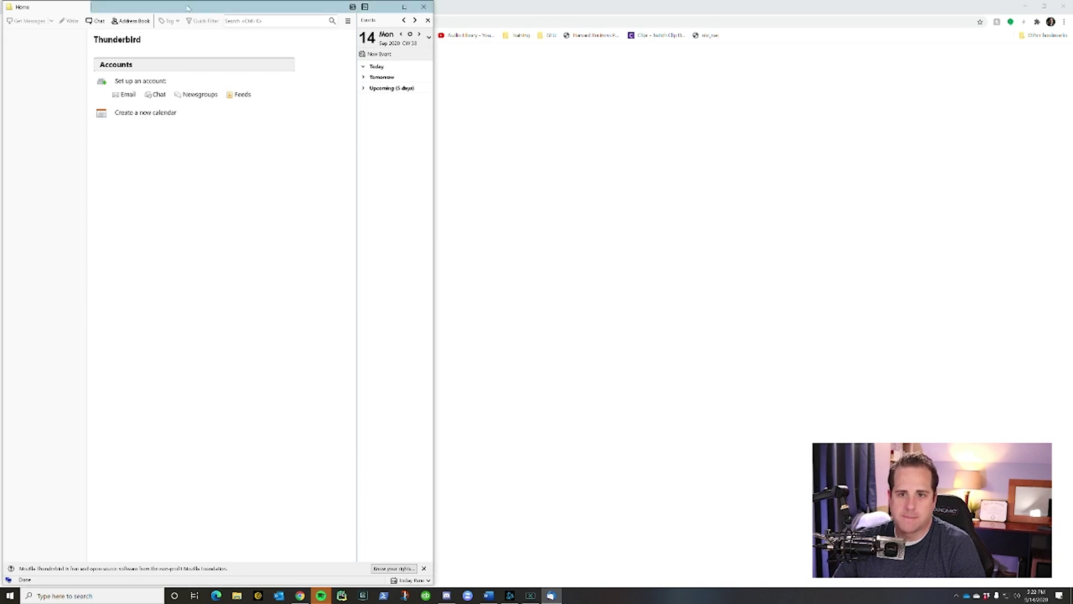
pyautogui.moveTo(188, 8); pyautogui.dragTo(390, 14)
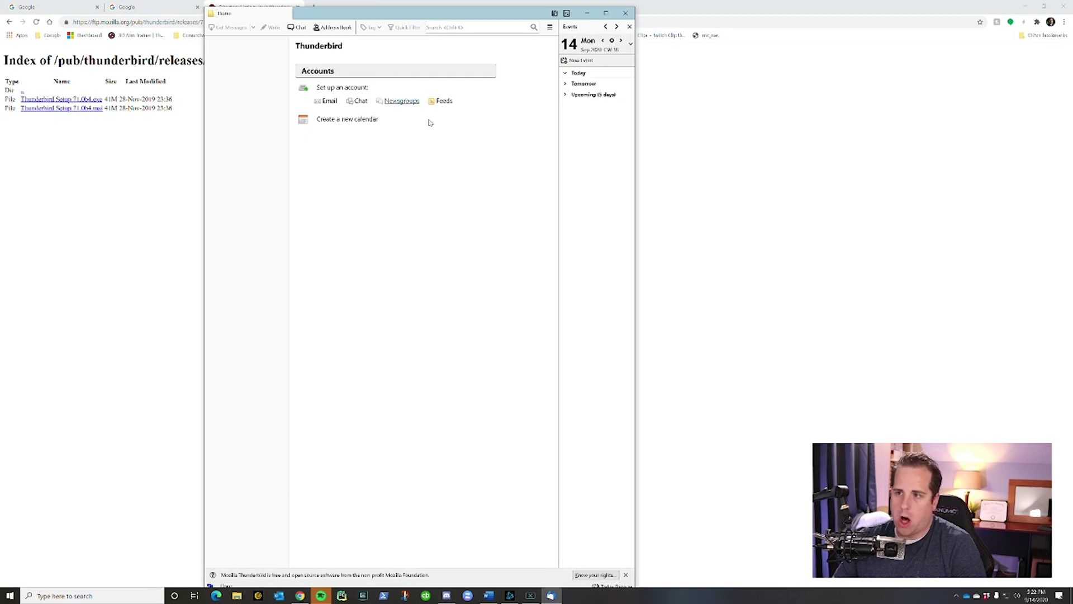
pyautogui.press('alt')
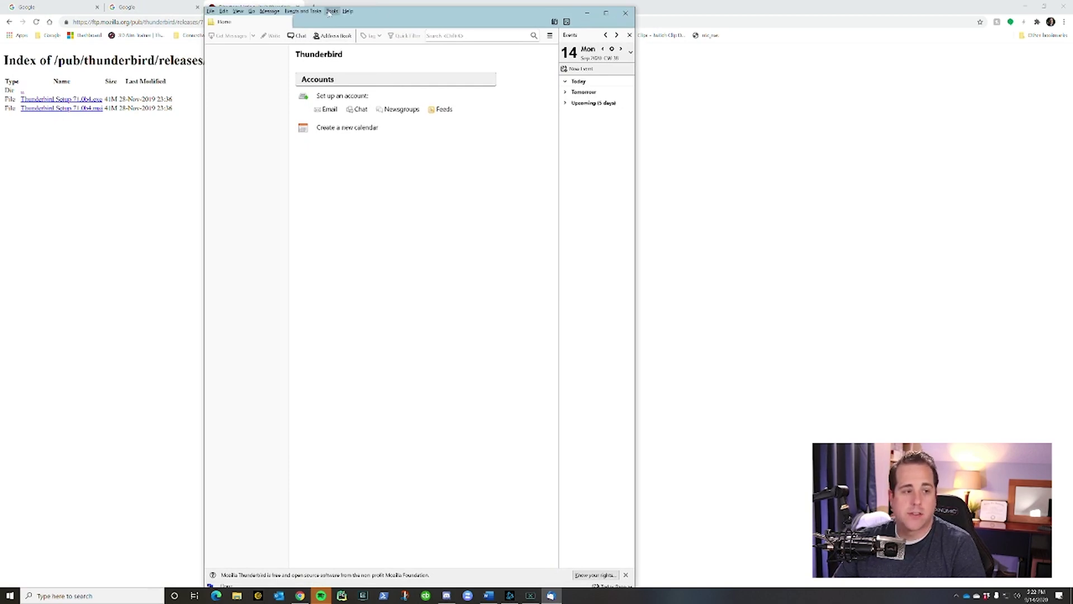
# Step: Search the Add-ons manager for 'ImportExportTool NG', add it, and restart Thunderbird
pyautogui.click(332, 11)
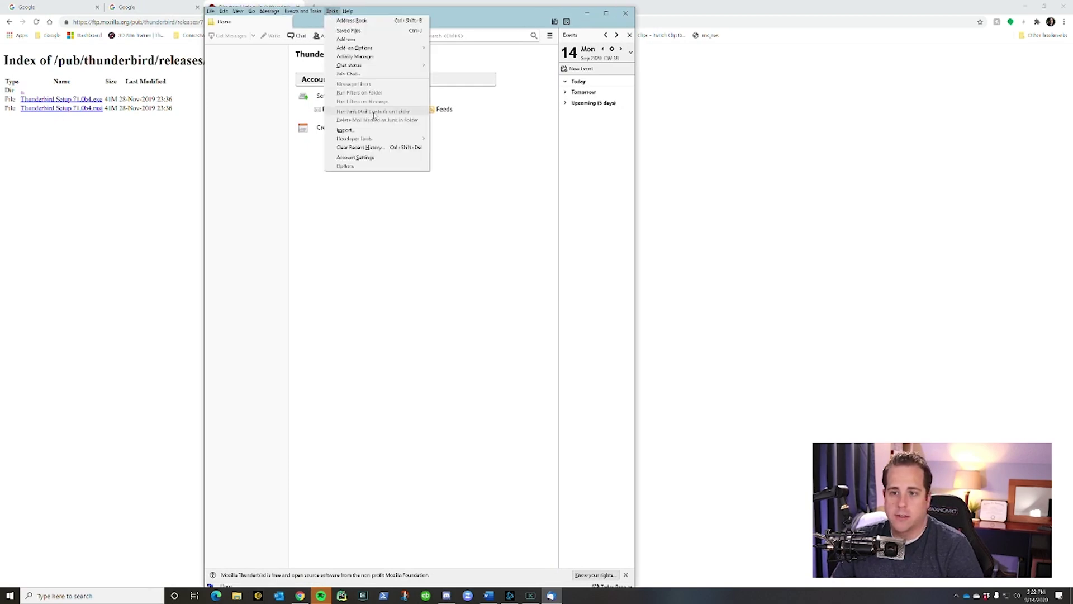
pyautogui.click(352, 41)
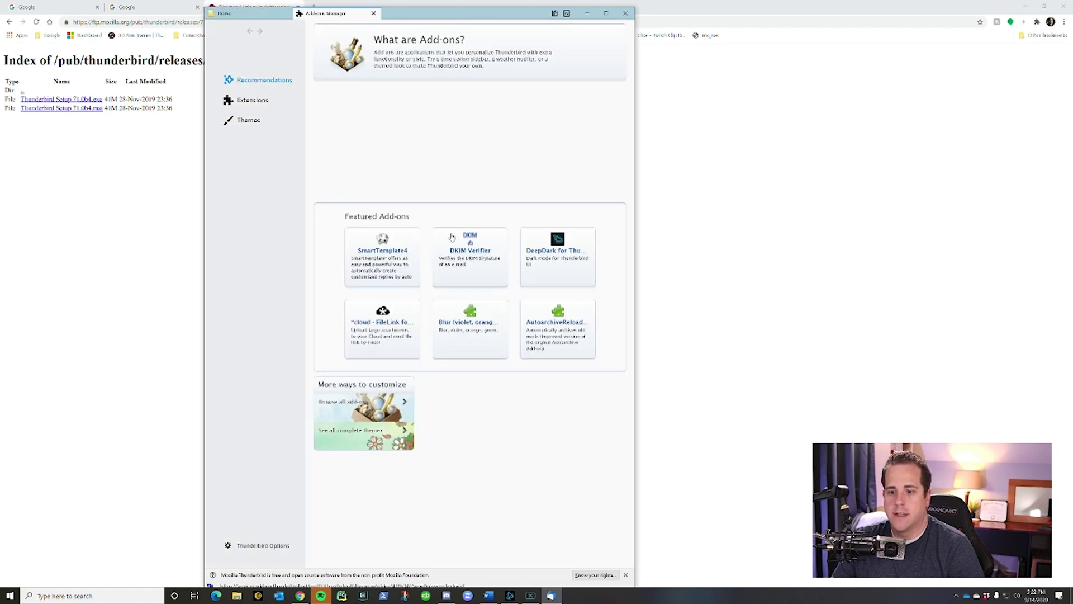
pyautogui.click(259, 104)
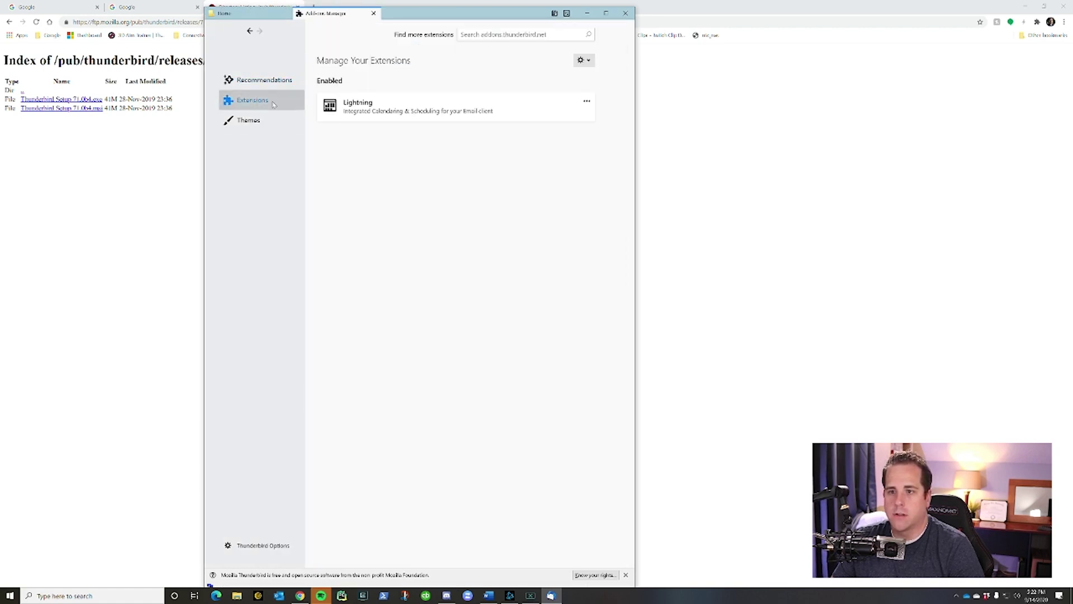
pyautogui.click(497, 35)
pyautogui.write('ImportExport')
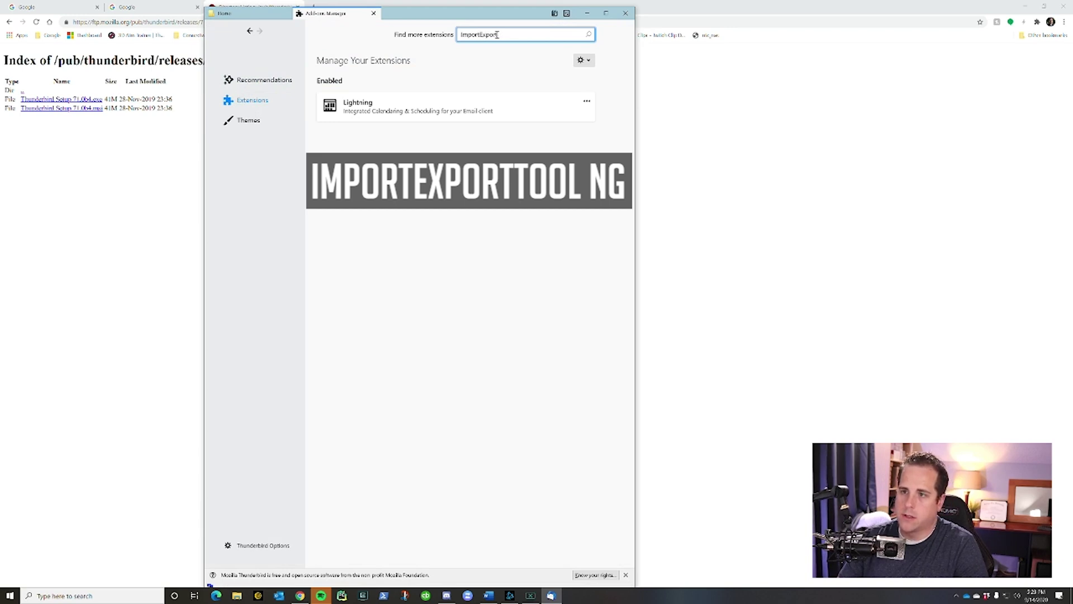
pyautogui.write('Tool NG')
pyautogui.press('Return')
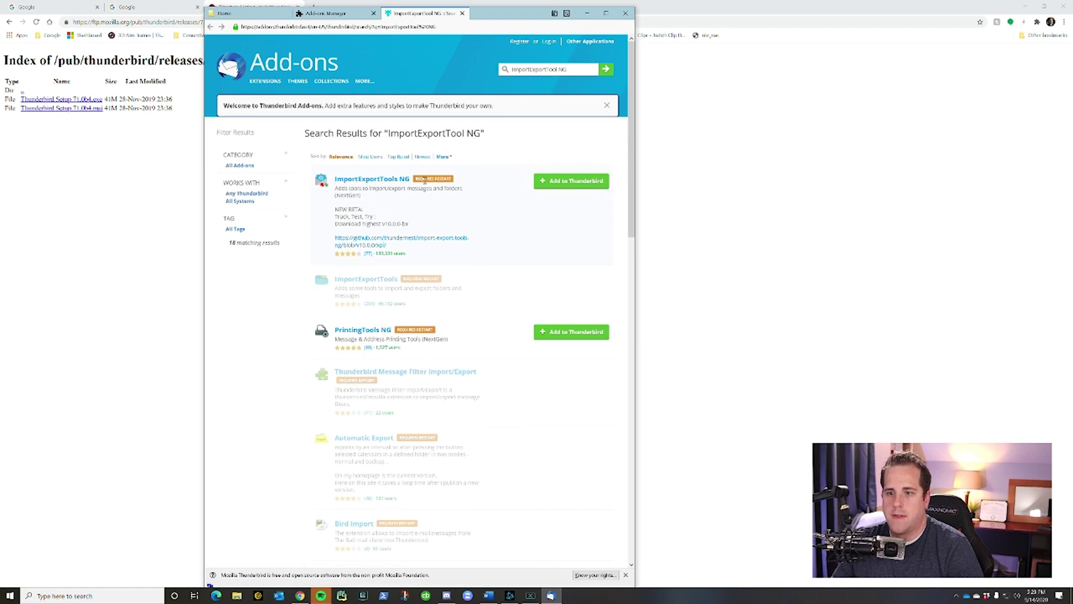
pyautogui.click(562, 181)
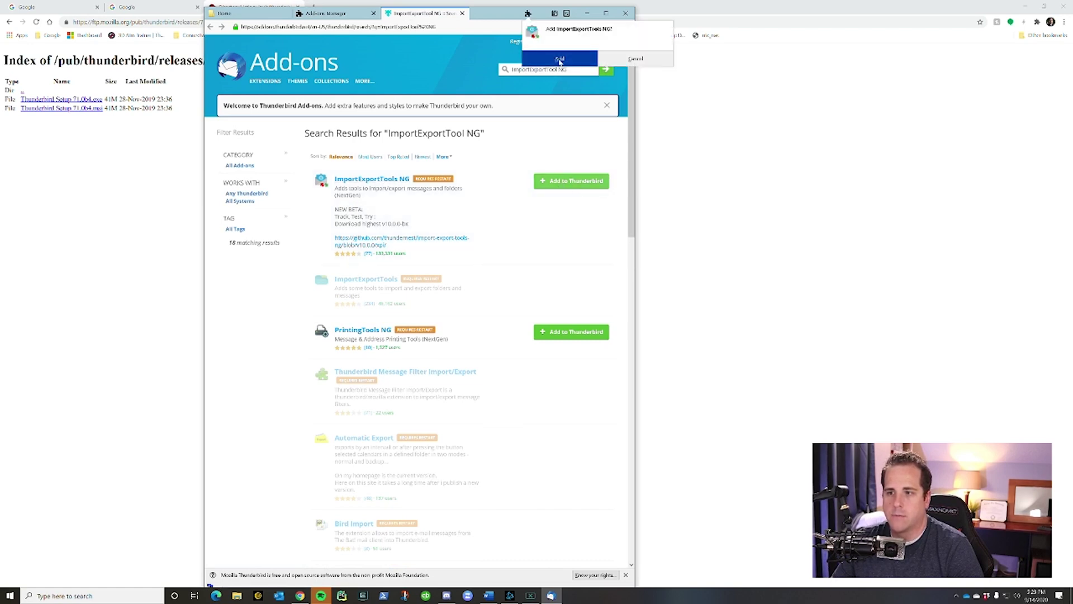
pyautogui.click(561, 59)
pyautogui.click(560, 70)
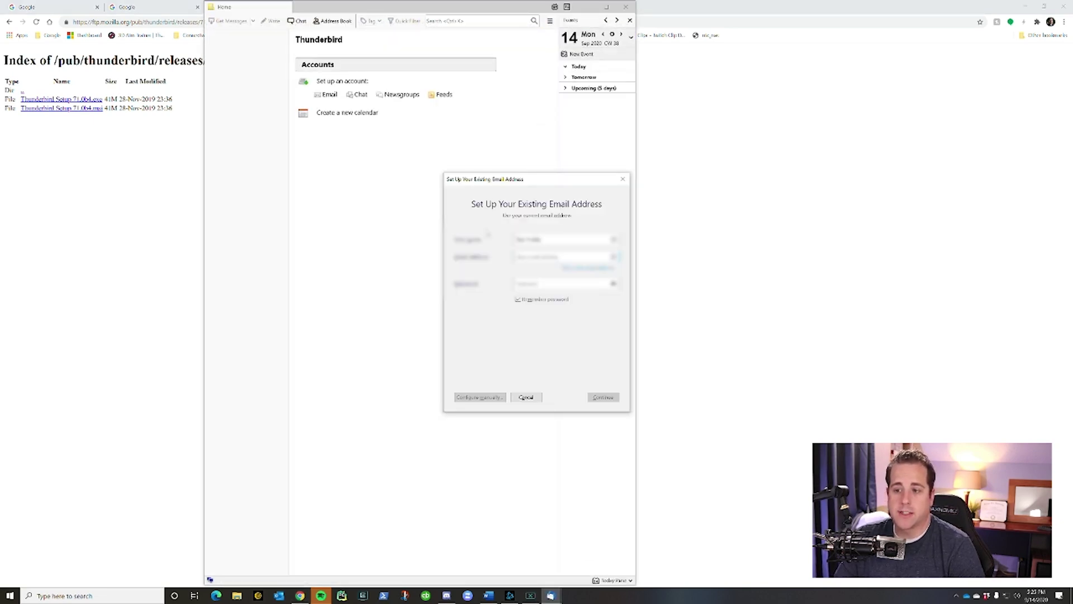
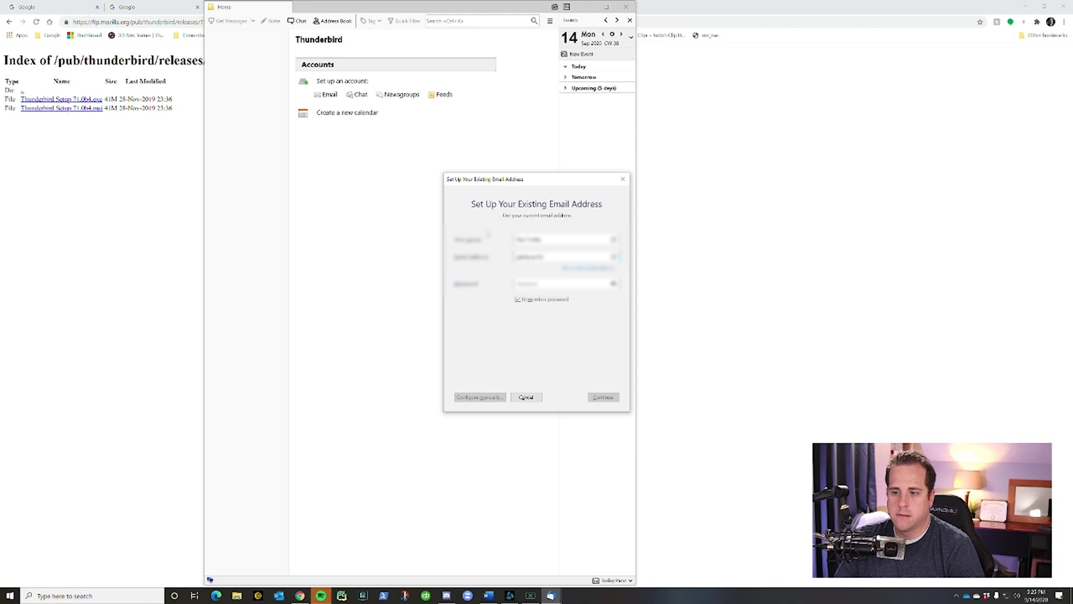
# Step: Enter the Gmail address and password, allow Google access, then open Local Folders
pyautogui.press('Tab')
pyautogui.write('p')
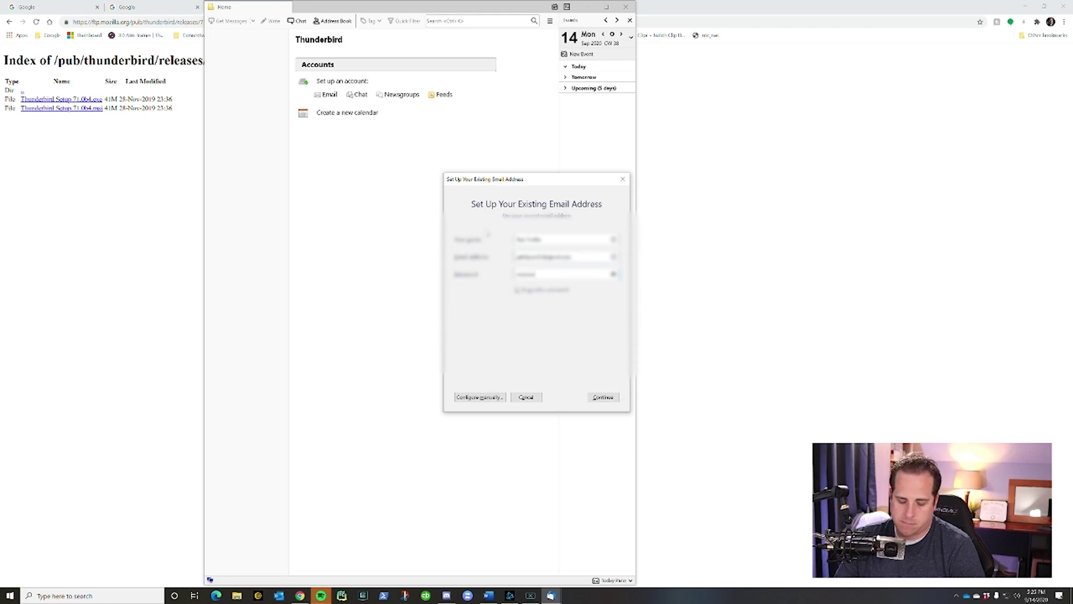
pyautogui.press('Return')
pyautogui.press('Return')
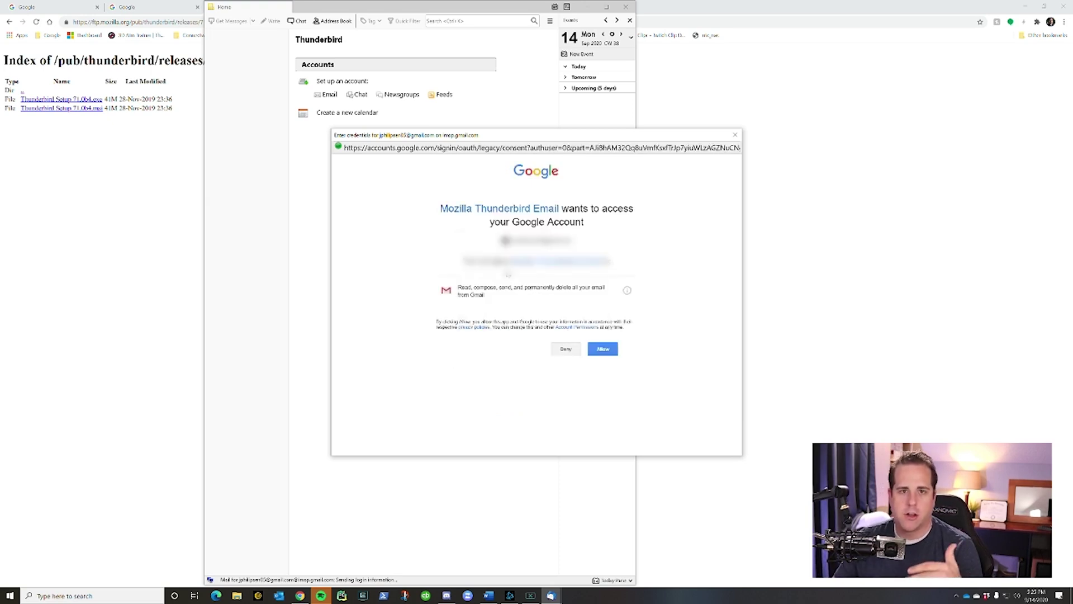
pyautogui.click(601, 349)
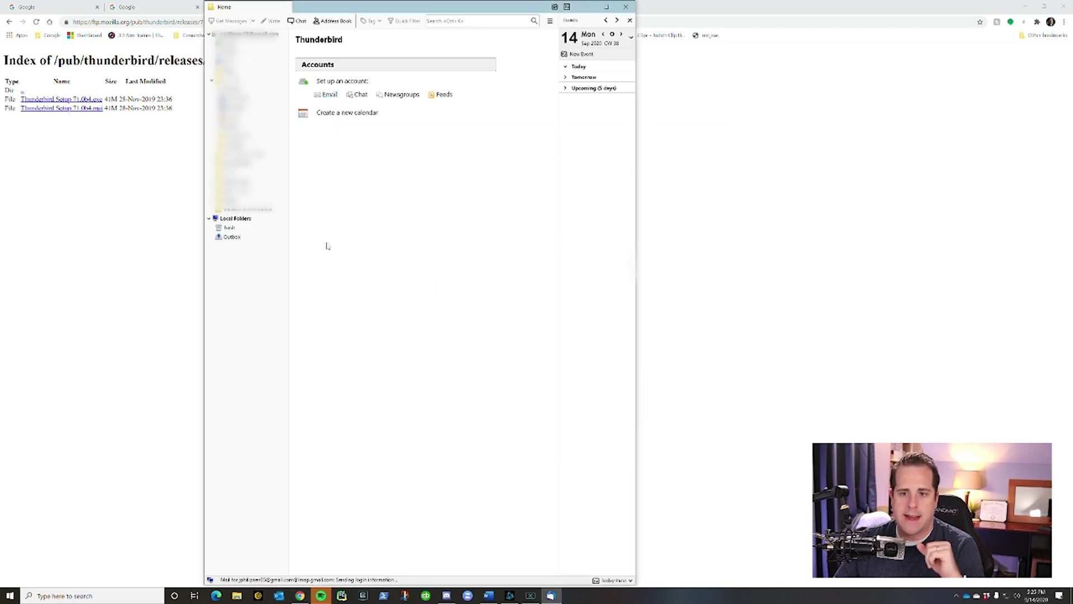
pyautogui.click(240, 219)
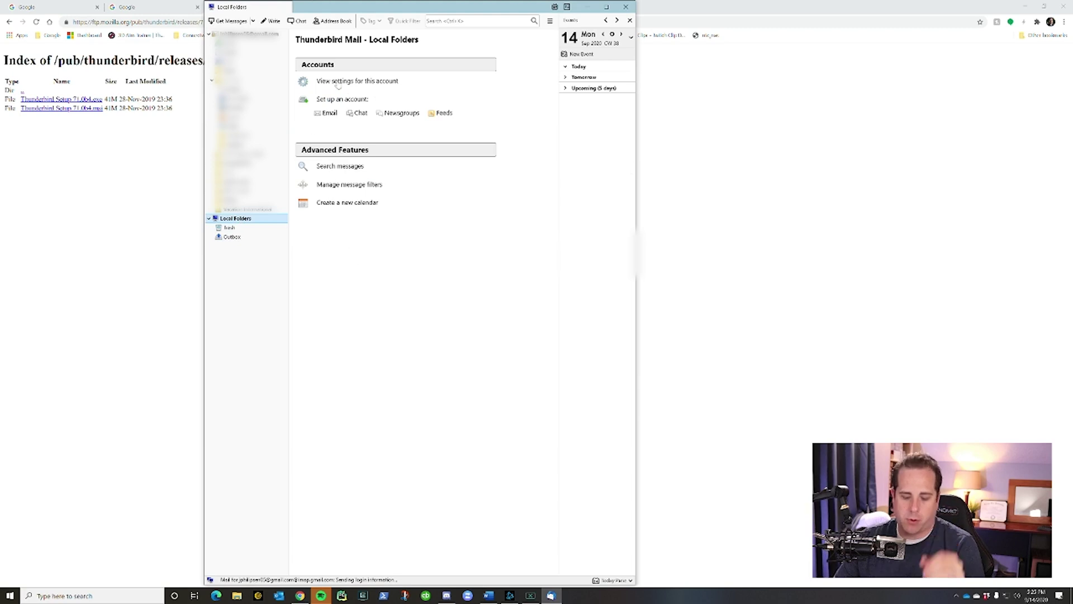
# Step: Import the Takeout > Mail 'All mail Including Spam and Trash' mbox via ImportExportTools NG
pyautogui.press('alt')
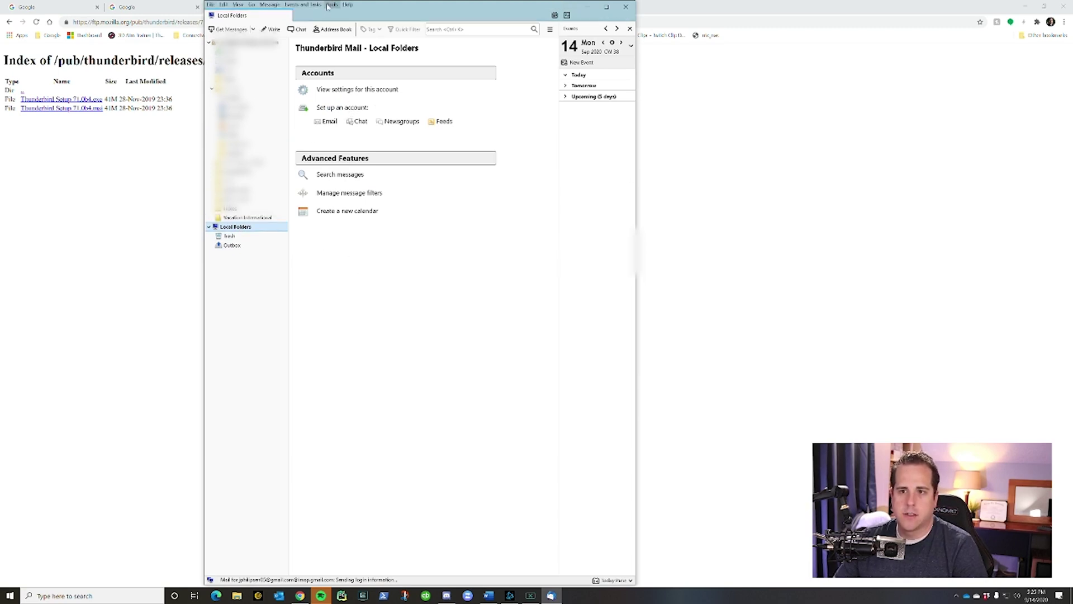
pyautogui.click(333, 5)
pyautogui.moveTo(369, 169)
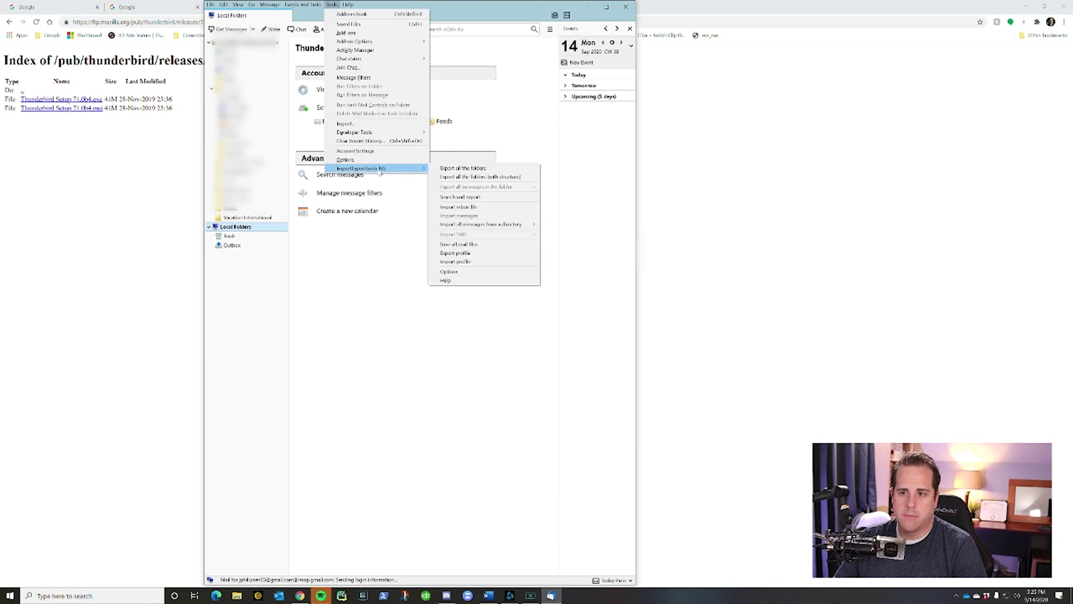
pyautogui.click(496, 208)
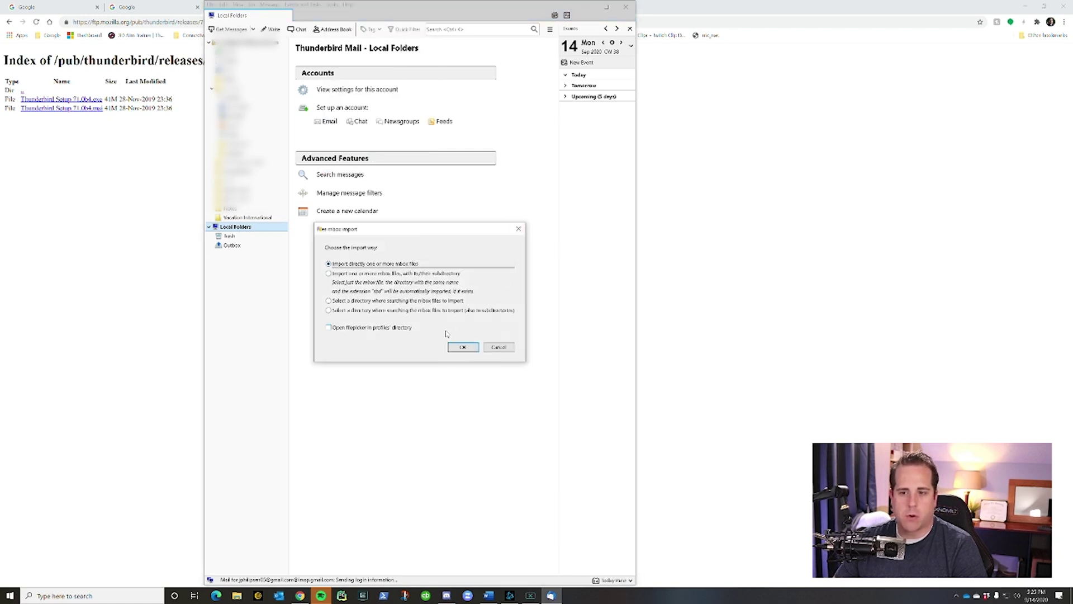
pyautogui.click(459, 349)
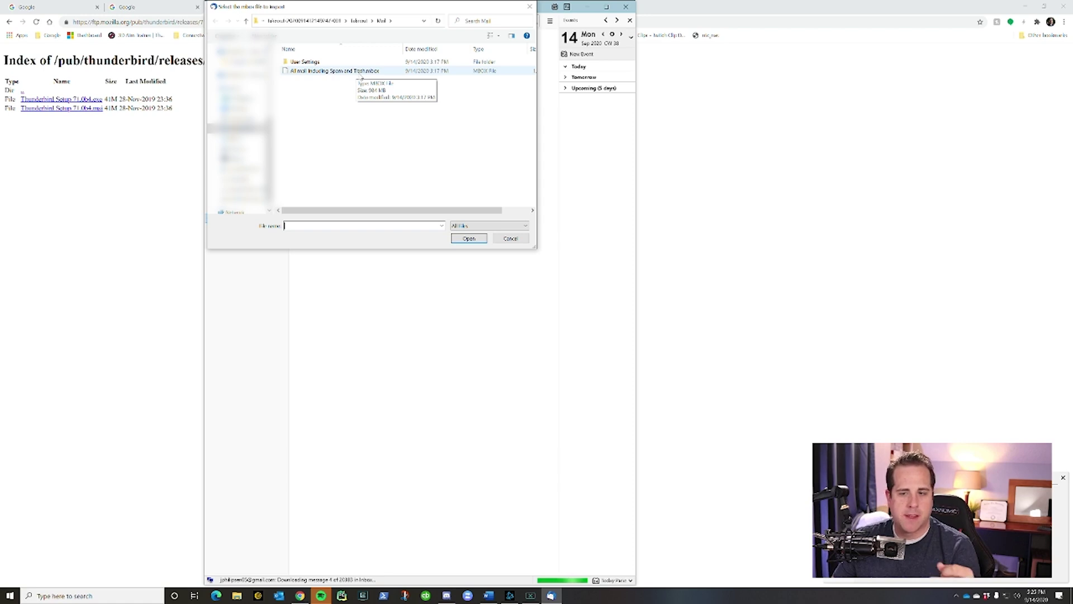
pyautogui.click(304, 21)
pyautogui.doubleClick(306, 63)
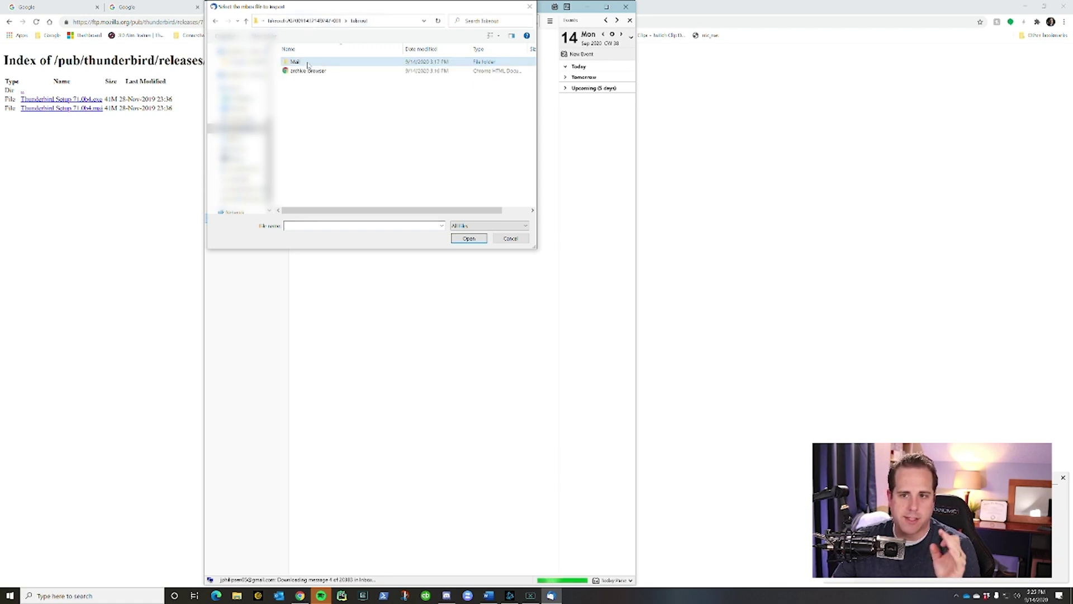
pyautogui.doubleClick(308, 64)
pyautogui.click(330, 71)
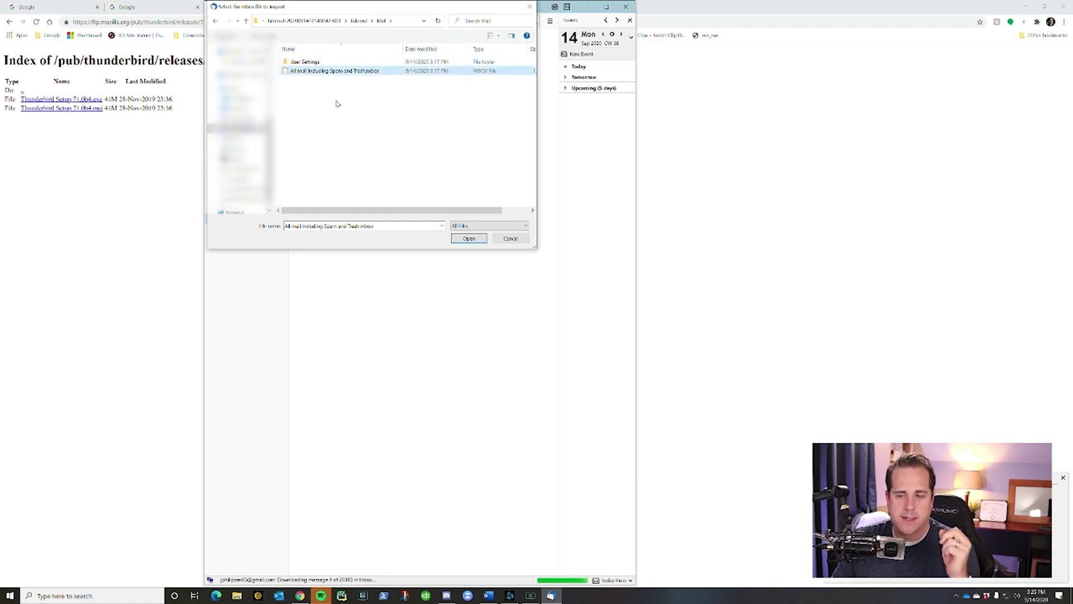
pyautogui.click(469, 238)
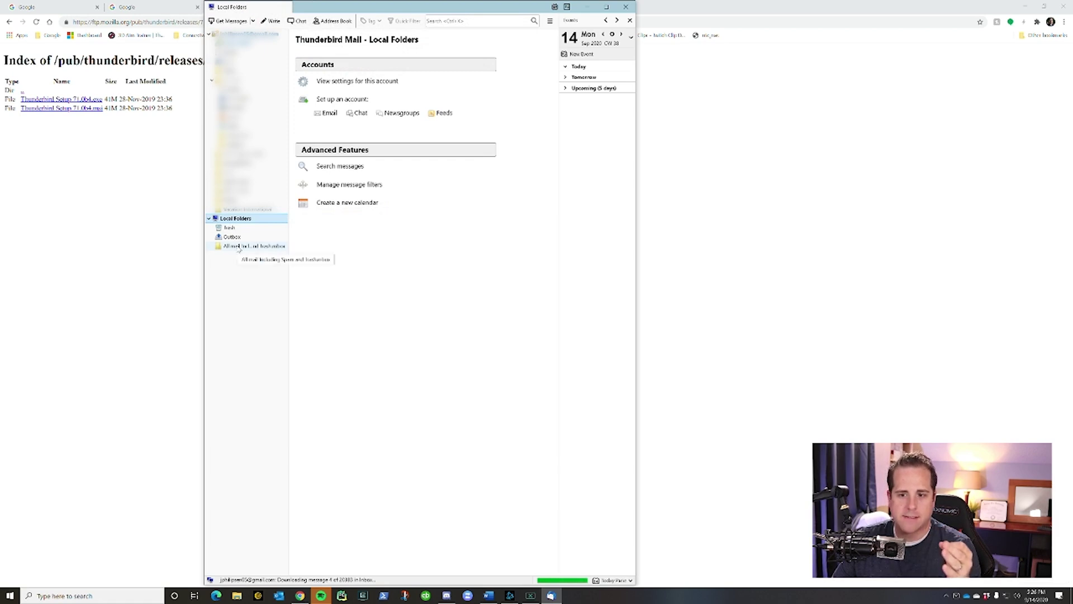
# Step: Open the imported 'All mail Including Spam and Trash' folder under Local Folders
pyautogui.click(239, 247)
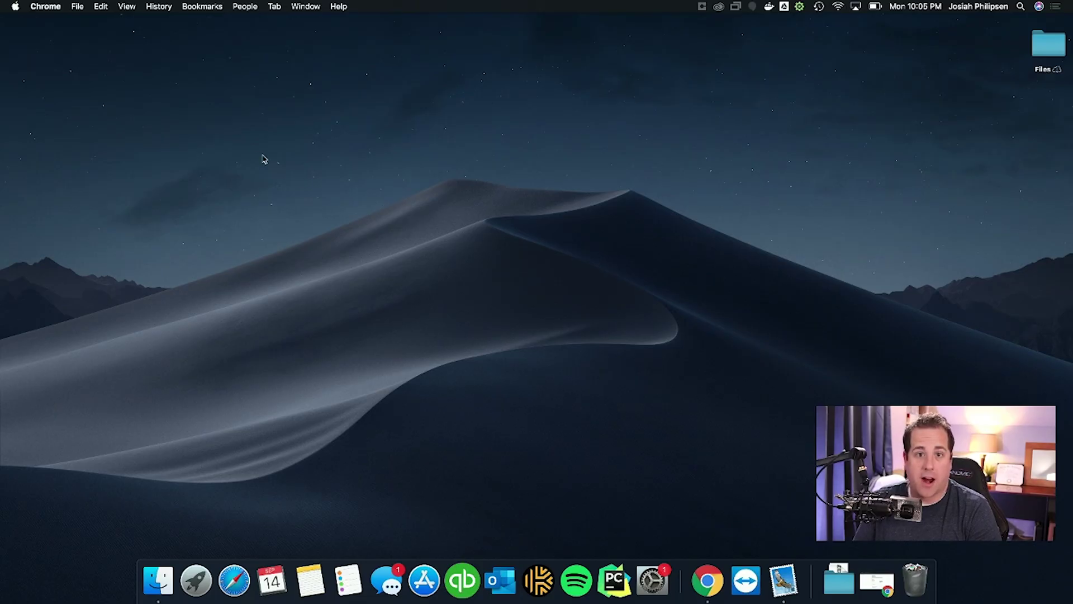
pyautogui.click(874, 583)
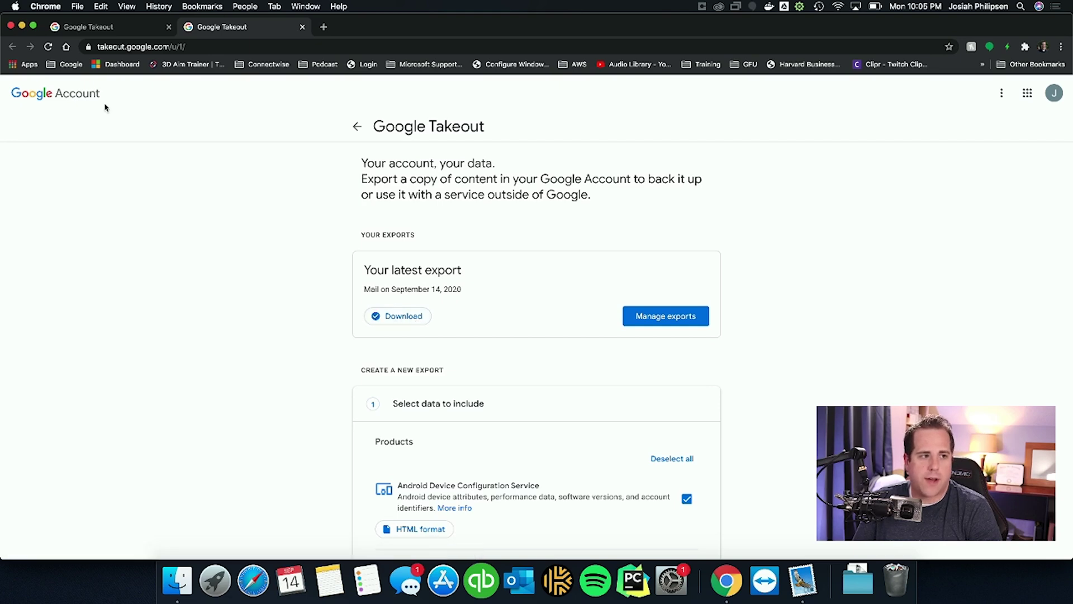
pyautogui.press('super+m')
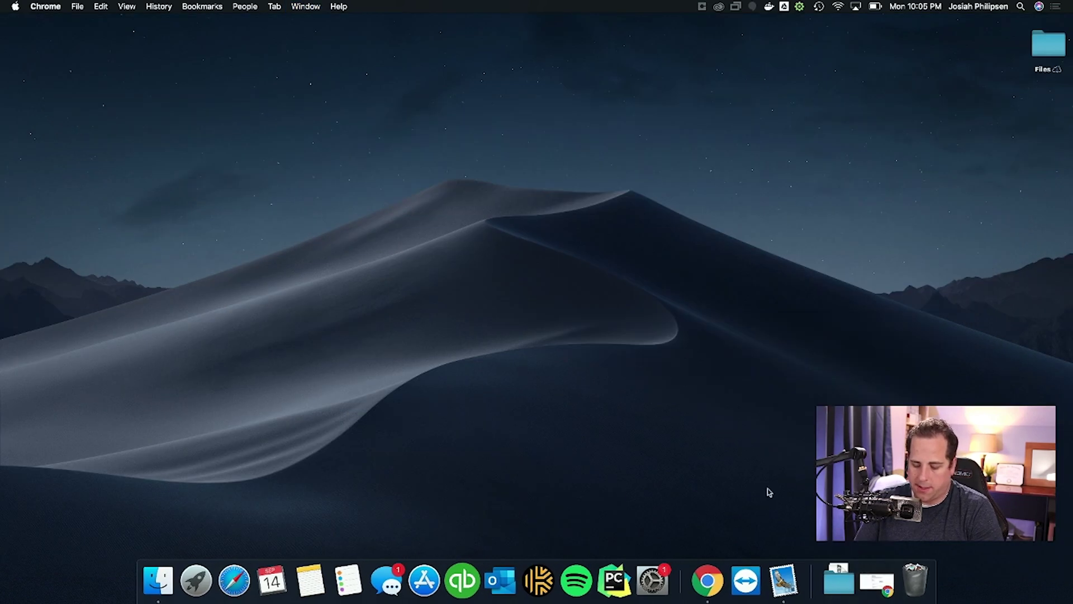
pyautogui.click(838, 584)
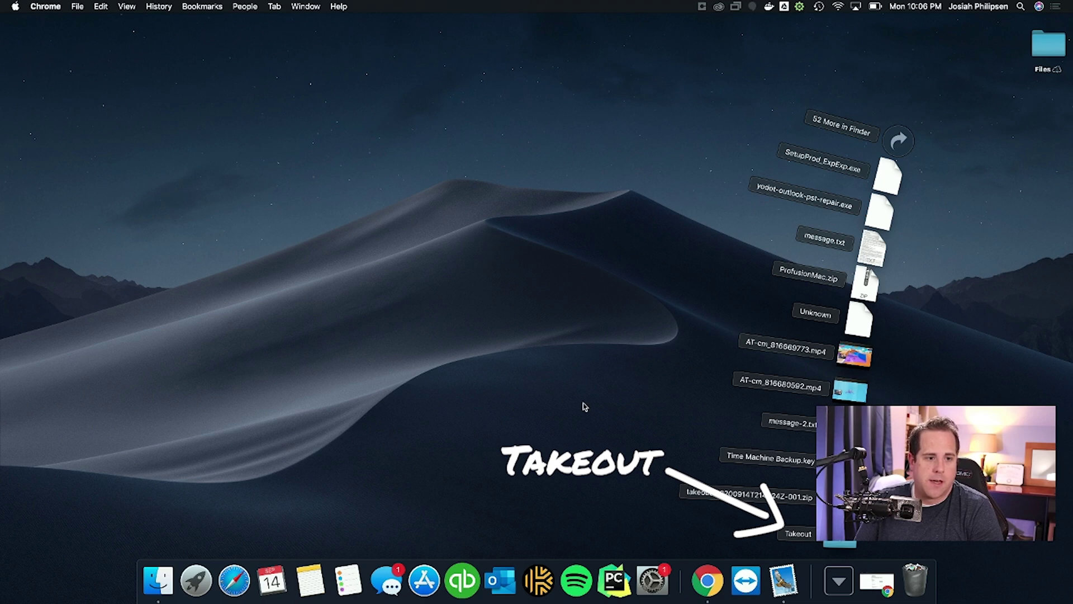
pyautogui.click(489, 366)
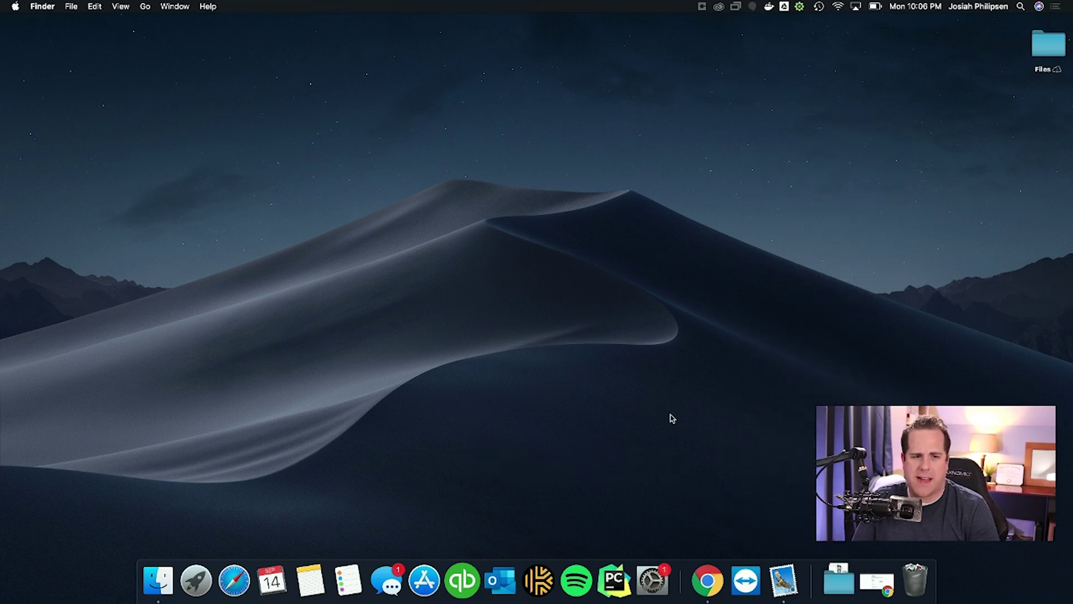
# Step: Launch Apple Mail and start File > Import Mailboxes using files in mbox format
pyautogui.click(782, 575)
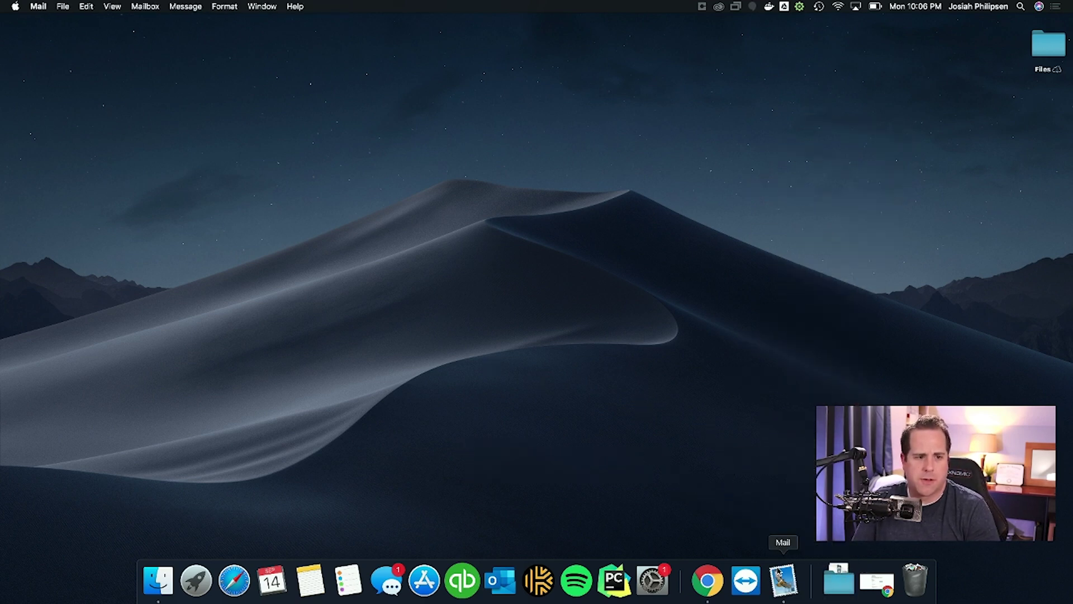
pyautogui.click(69, 7)
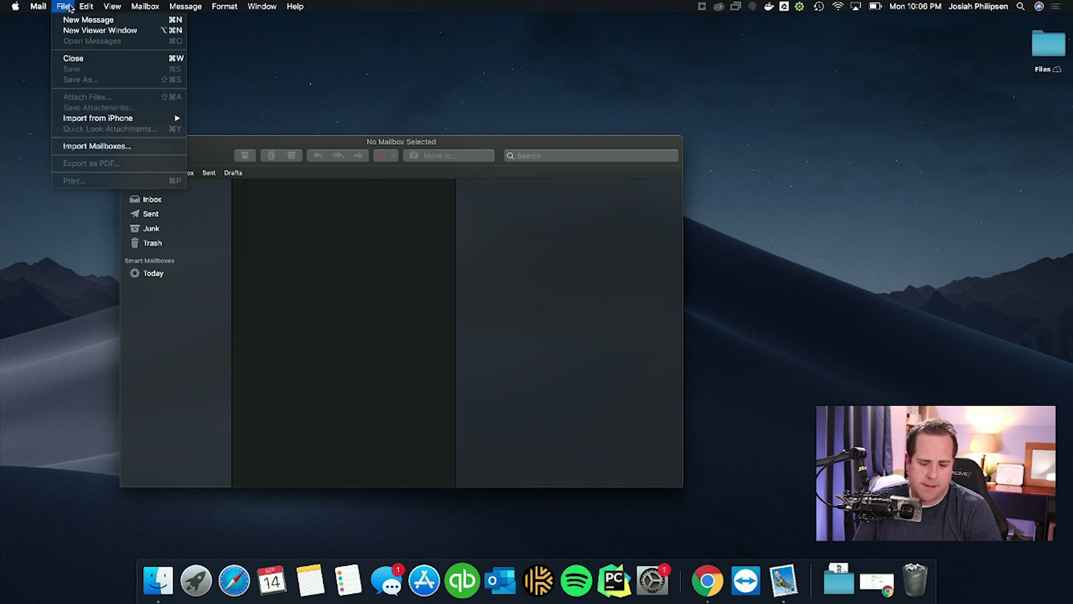
pyautogui.click(92, 148)
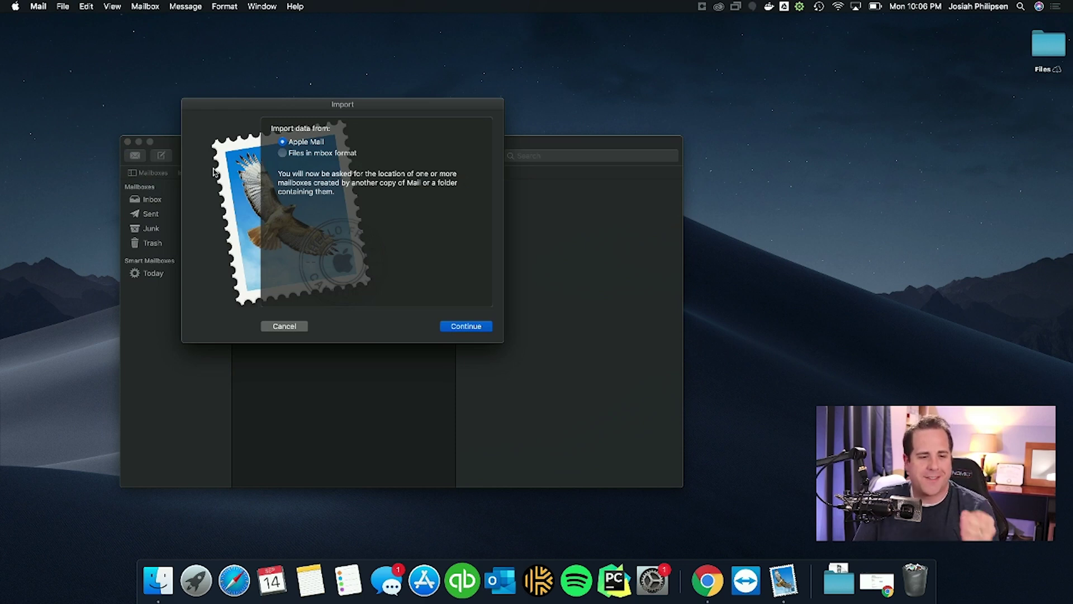
pyautogui.click(281, 153)
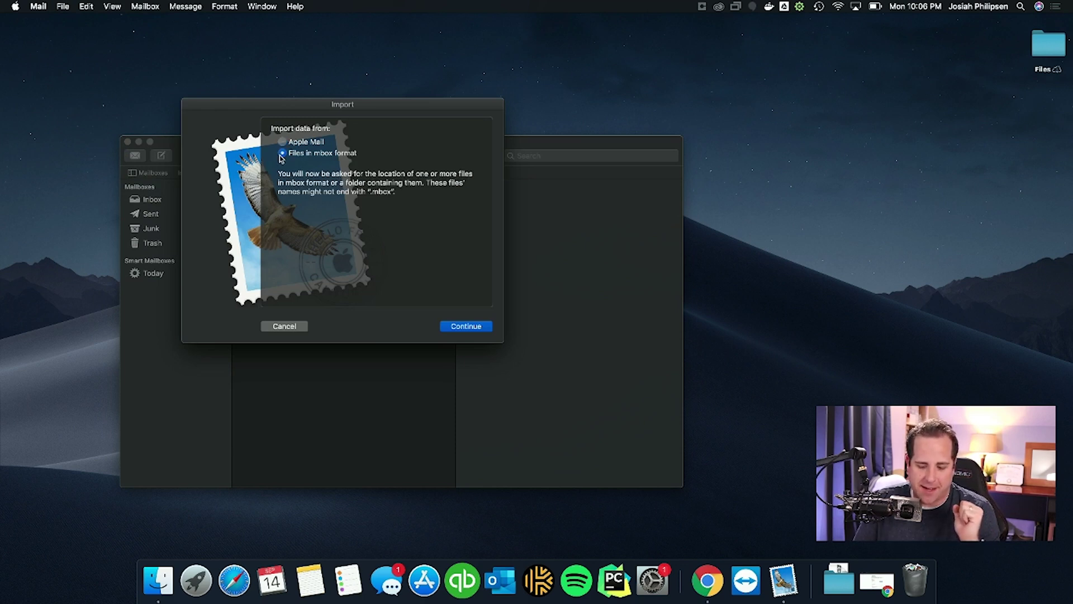
pyautogui.click(448, 329)
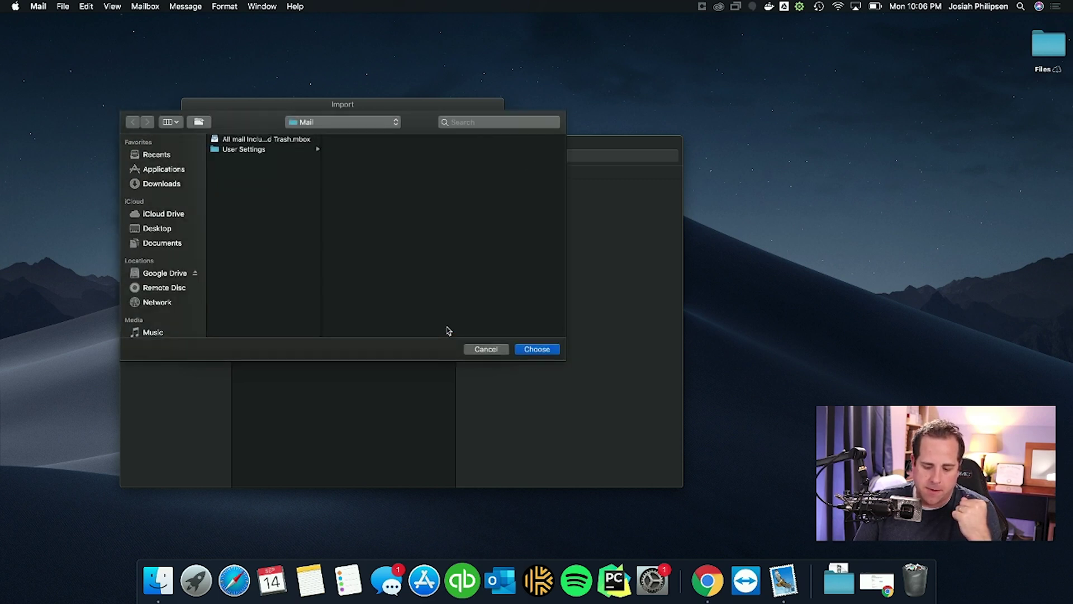
# Step: Select 'All mail Including Spam and Trash.mbox' in Downloads > Takeout > Mail
pyautogui.click(164, 186)
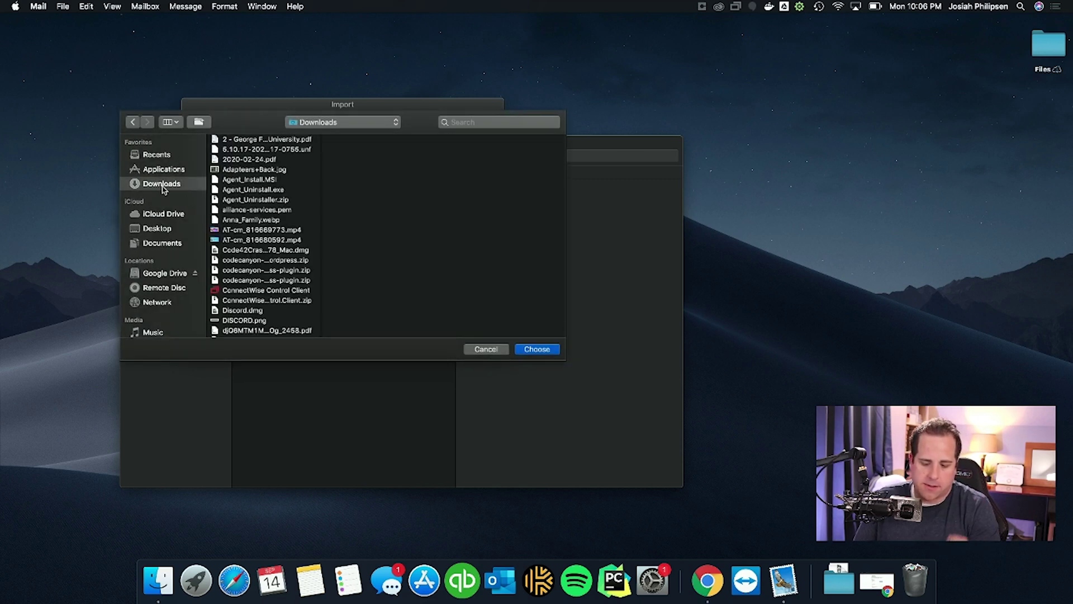
pyautogui.write('takeout')
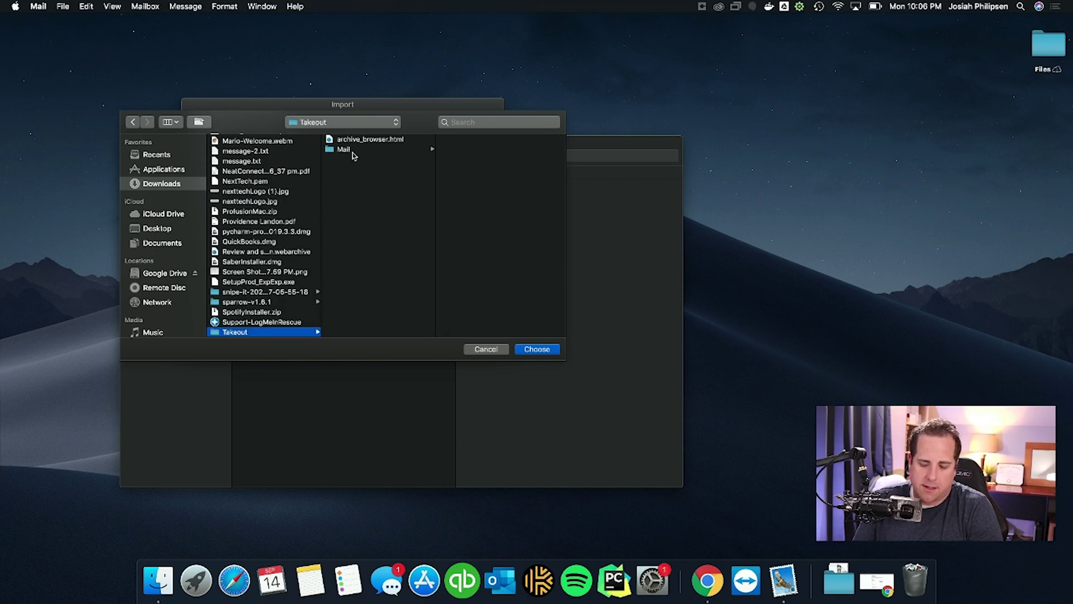
pyautogui.click(352, 150)
pyautogui.click(449, 141)
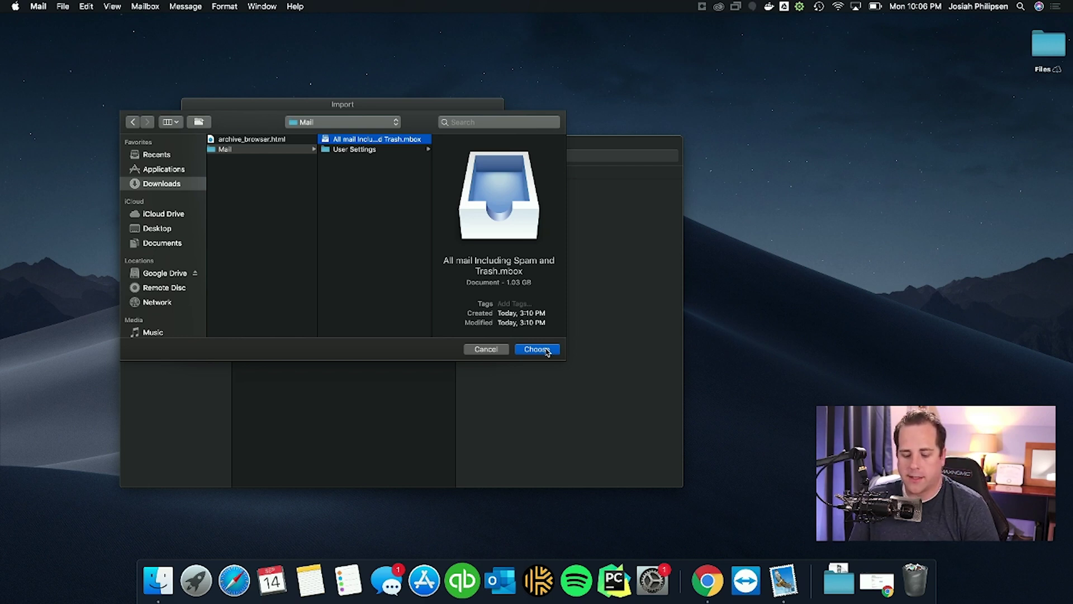
# Step: Import the chosen mbox and open 'All mail Including Spam and Trash' under On My Mac > Import (12,677 messages)
pyautogui.click(537, 349)
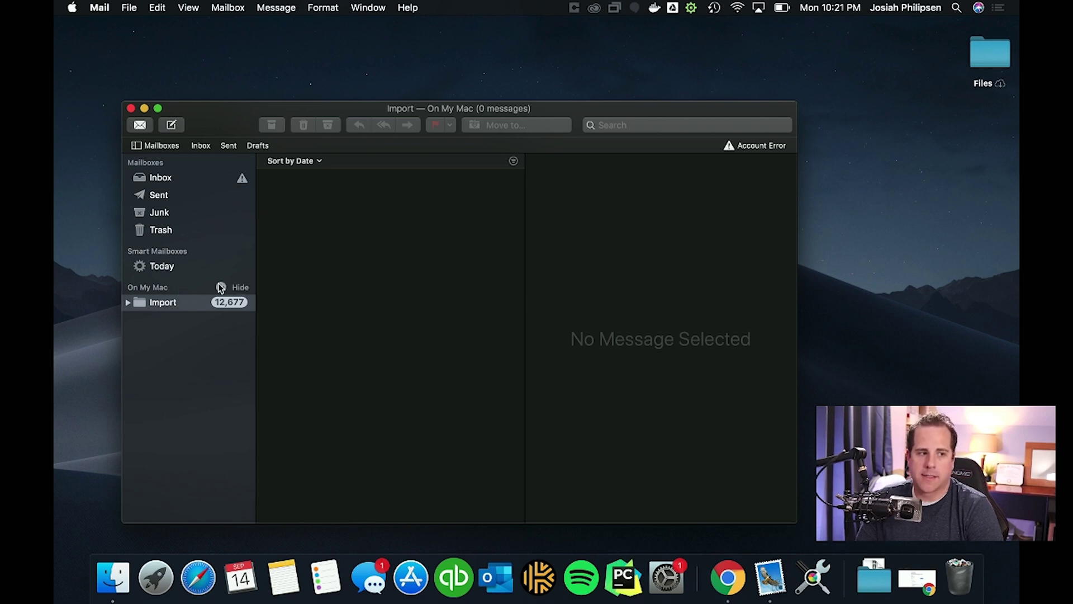
pyautogui.click(241, 287)
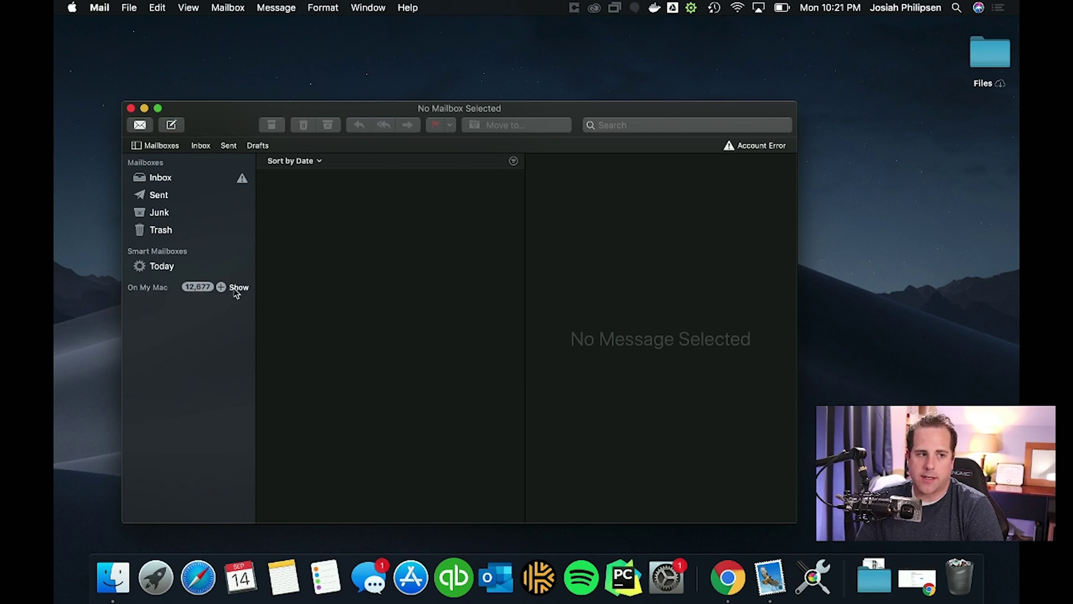
pyautogui.click(239, 287)
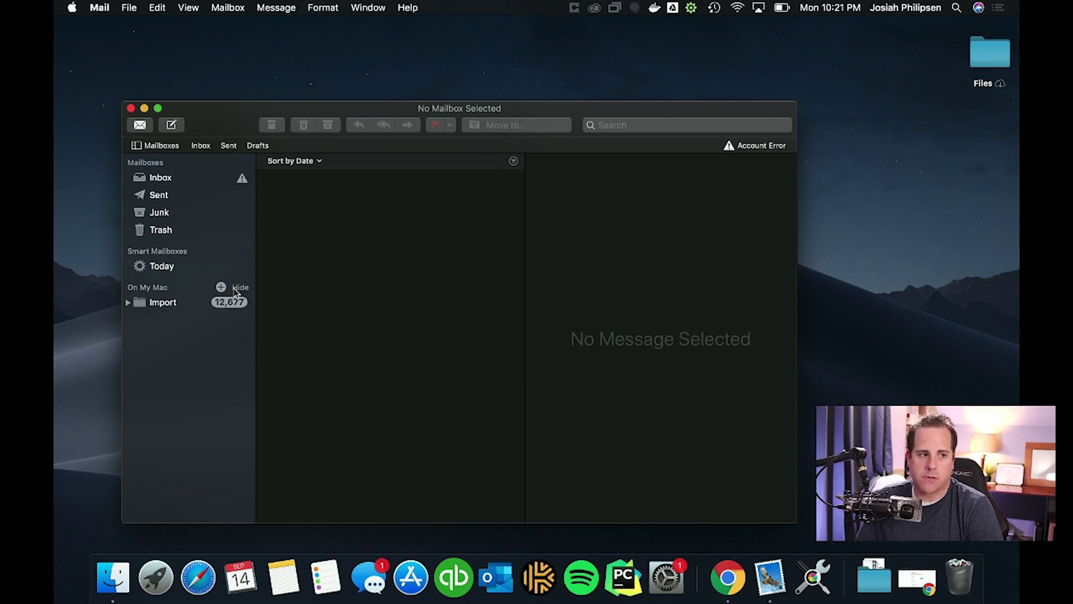
pyautogui.click(129, 303)
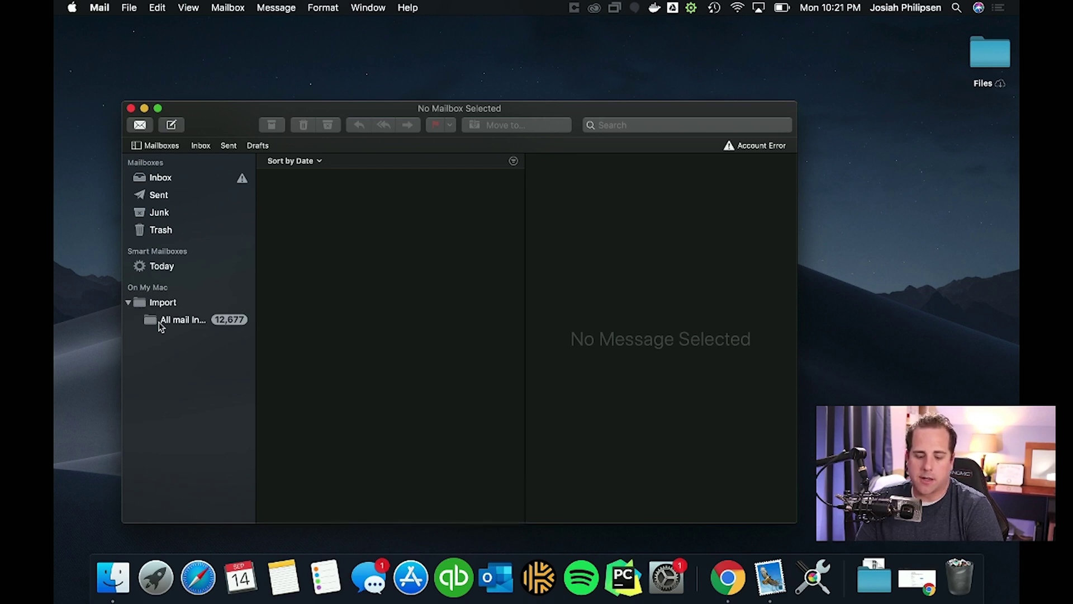
pyautogui.click(161, 325)
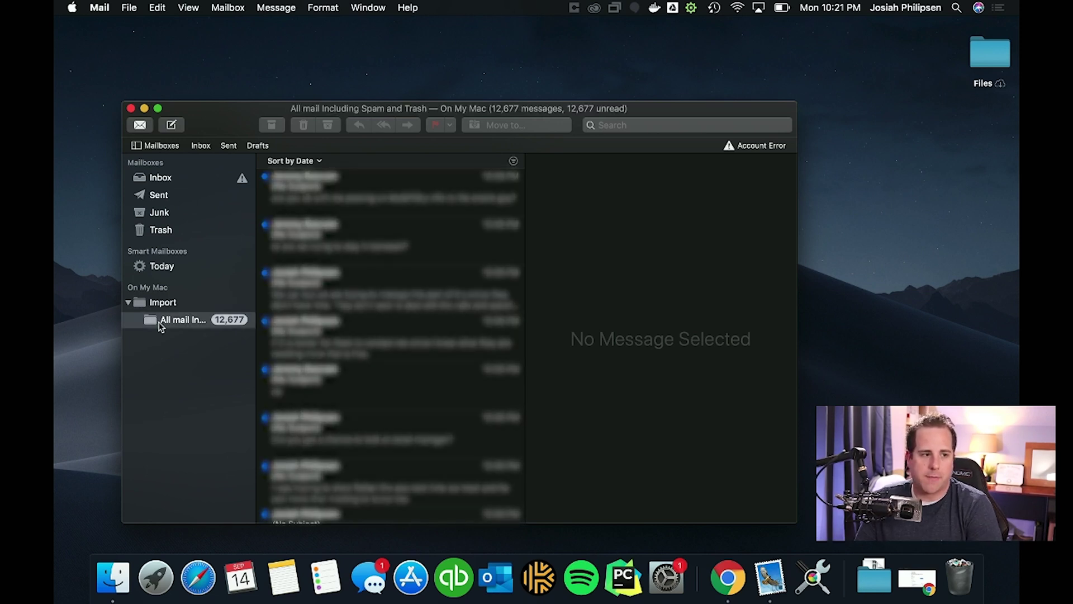